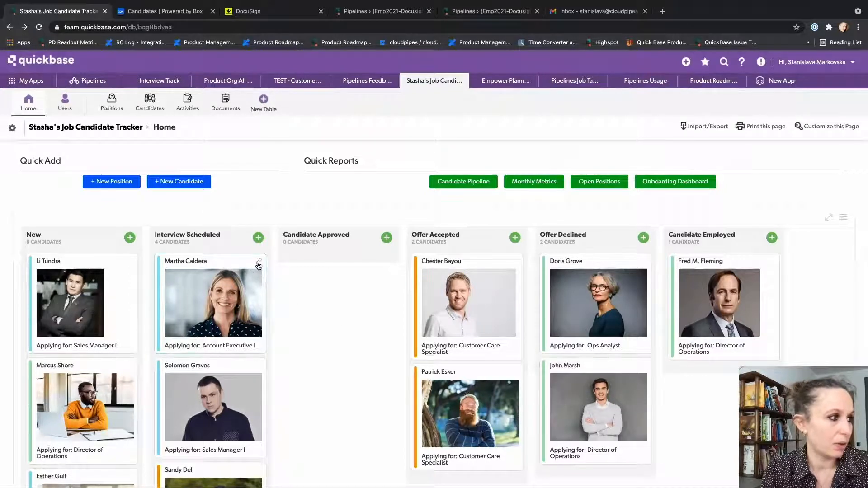
- Open the Account Executive I candidate's record in the Interview Scheduled stage for viewing, and return to the tracker's home page
click(259, 264)
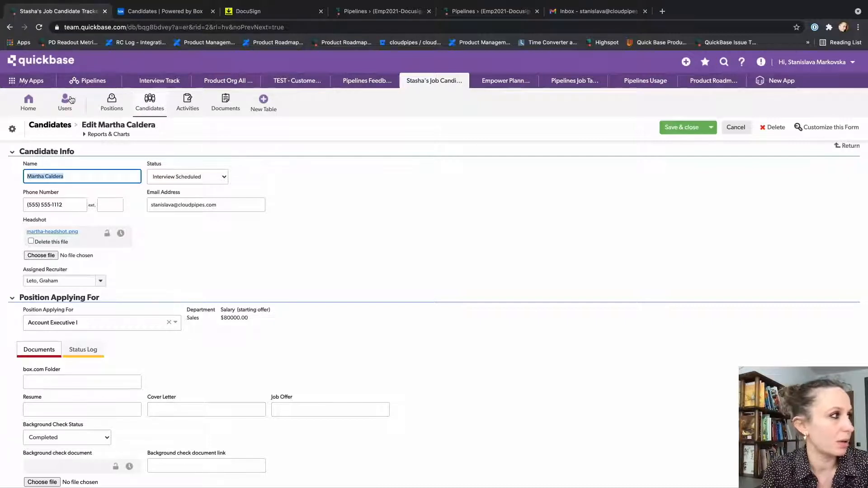
click(10, 28)
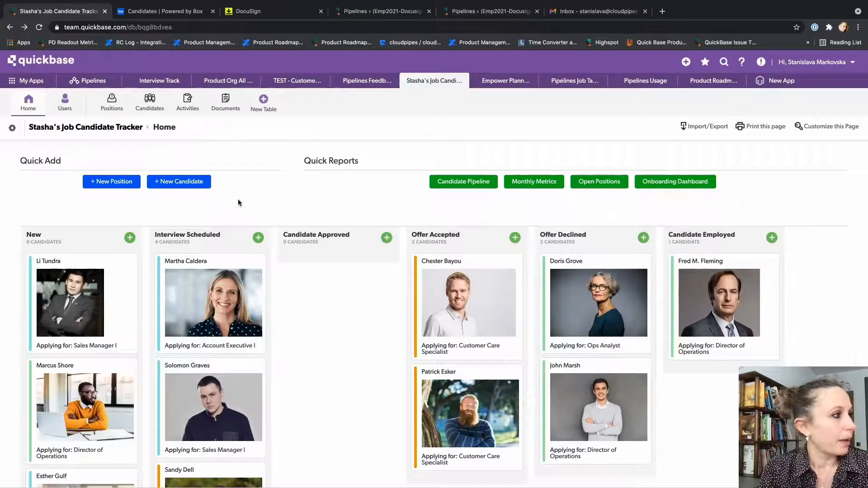
- Switch to Box and look at the HR Employment Track folder and the contents of its Candidates subfolder
click(156, 11)
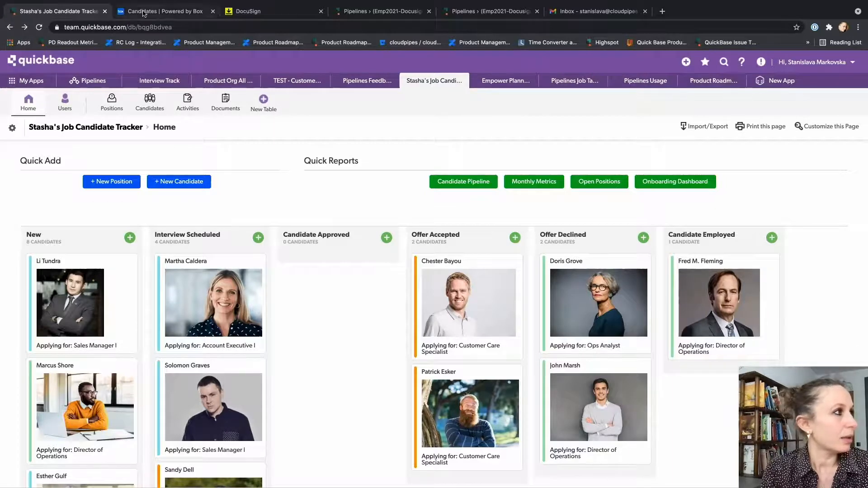
click(190, 94)
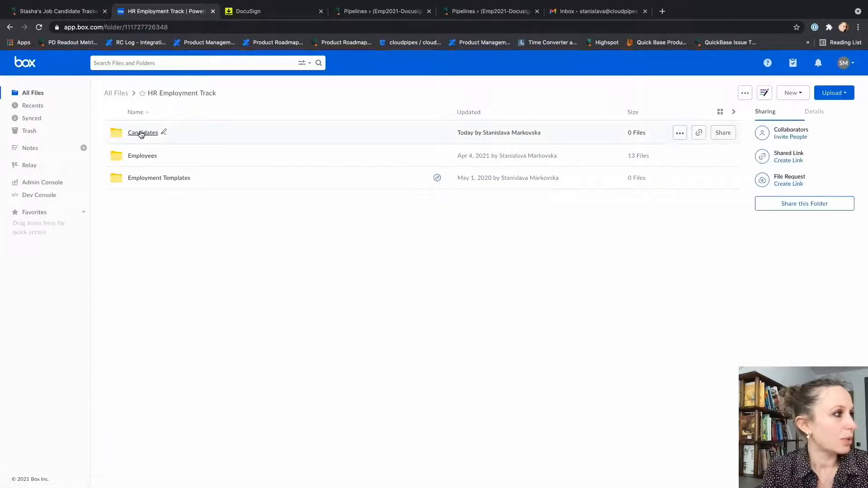
click(140, 132)
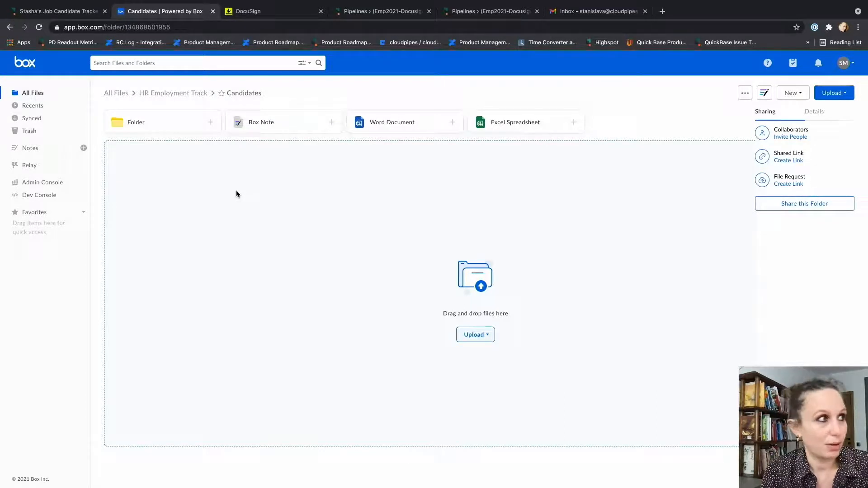
- Switch to DocuSign and open the JobOffer_2021_Candidate template for editing to review its documents and recipients
click(274, 13)
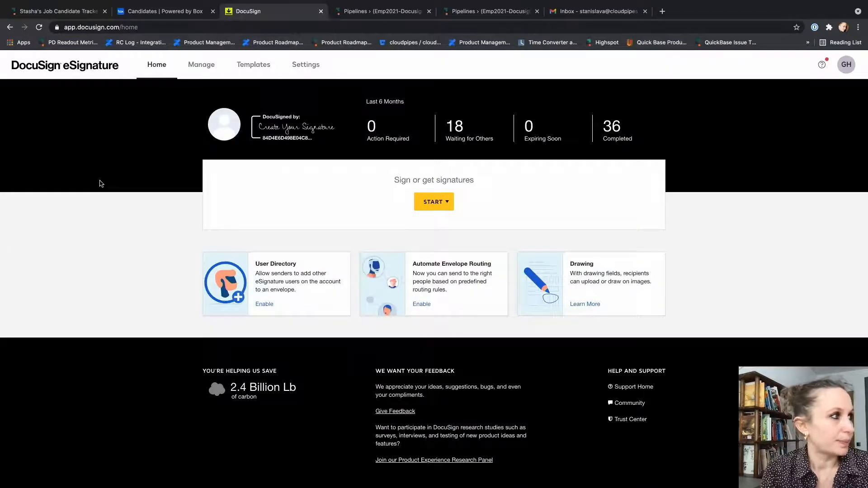
click(262, 67)
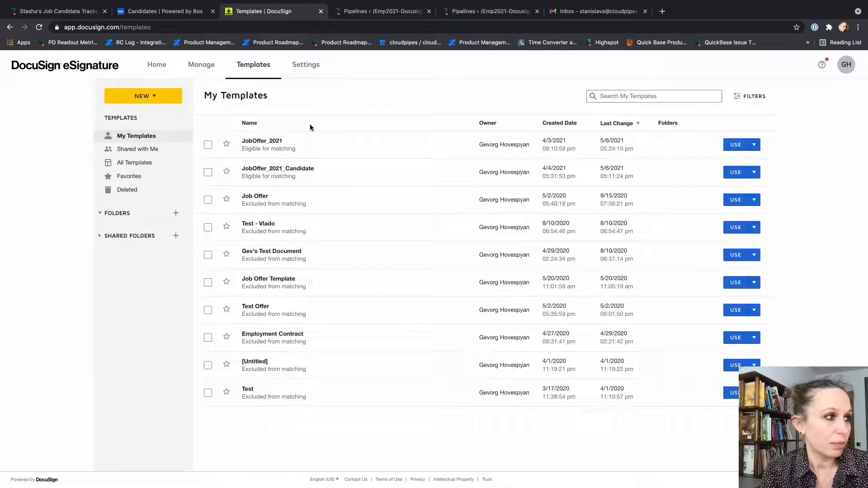
click(247, 171)
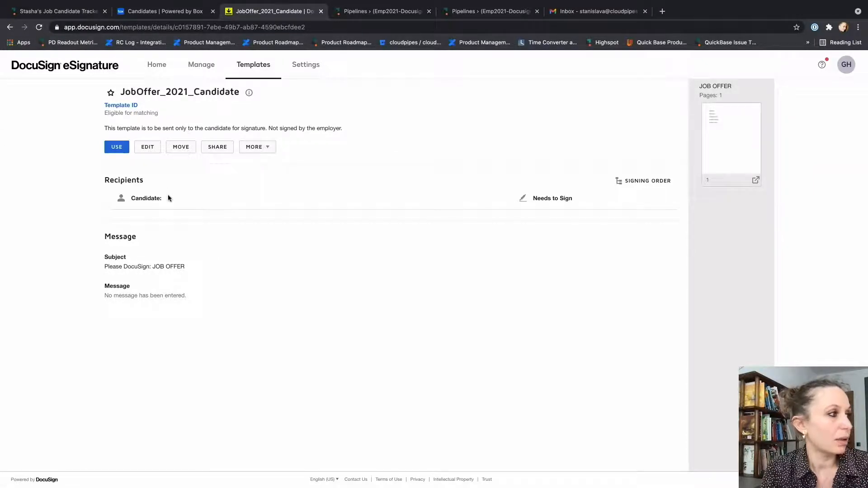
click(148, 147)
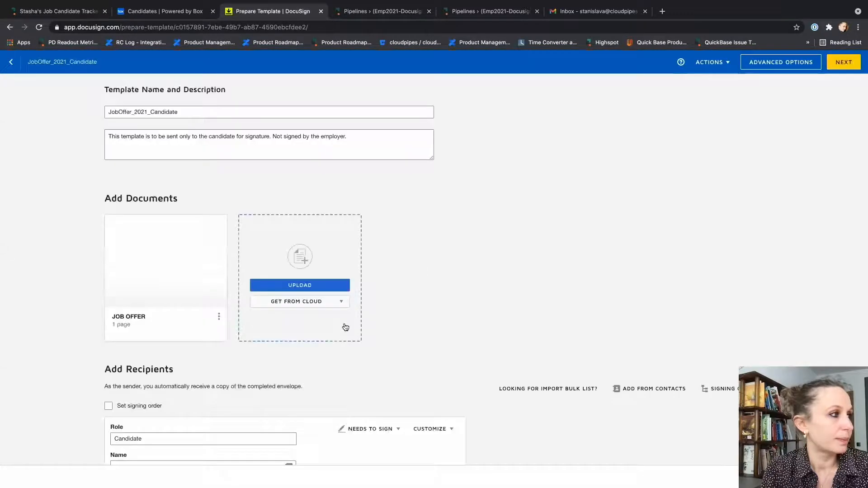
scroll(197, 400, down, 2)
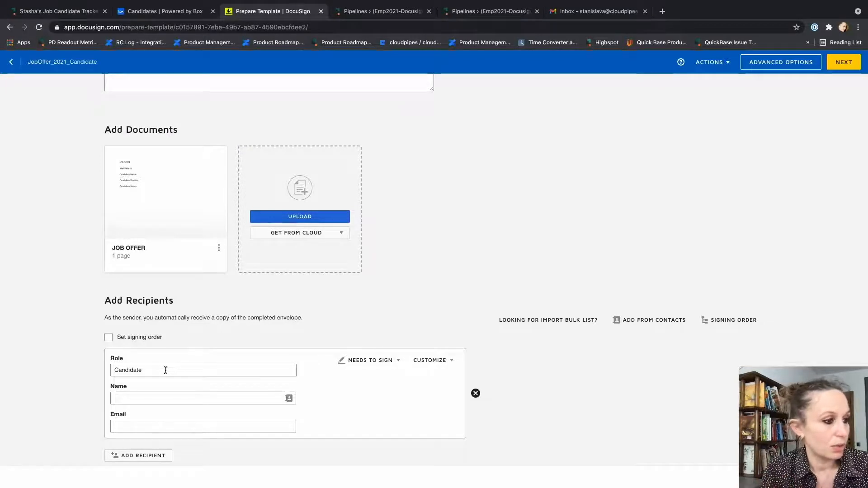
scroll(166, 370, up, 2)
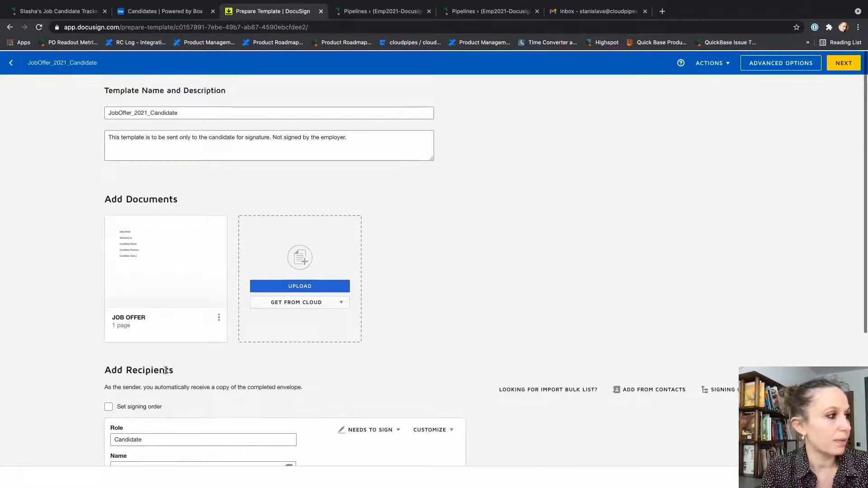
- Continue to the template's field layout and view its recipient choices and the available custom fields
click(838, 60)
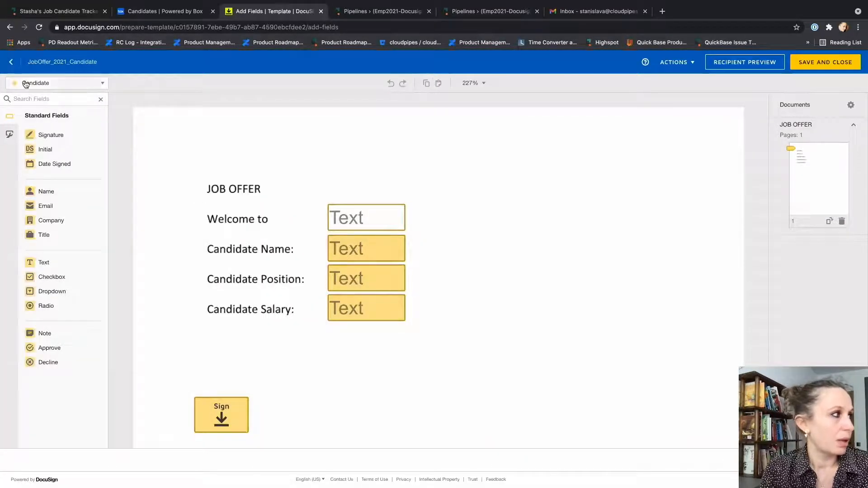
click(51, 85)
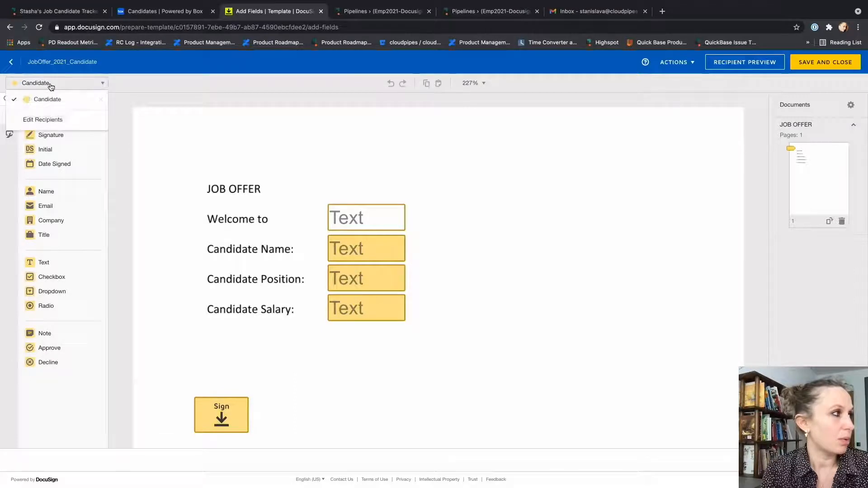
click(51, 85)
click(9, 134)
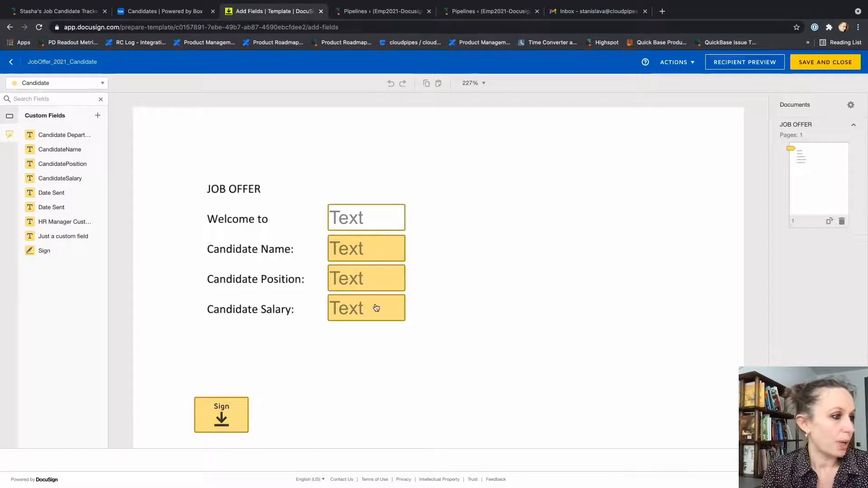
- Inspect the properties of the Welcome to, Candidate Name, Candidate Position and Candidate Salary text fields, and view the signature and date fields
click(376, 221)
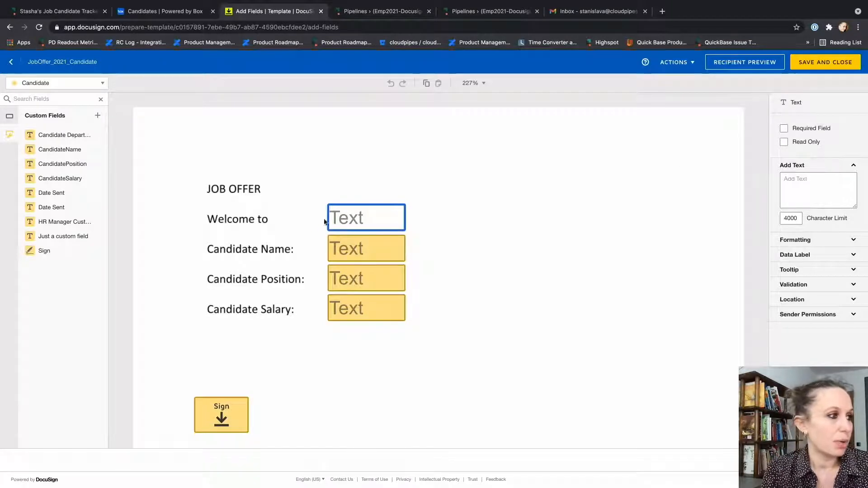
click(373, 248)
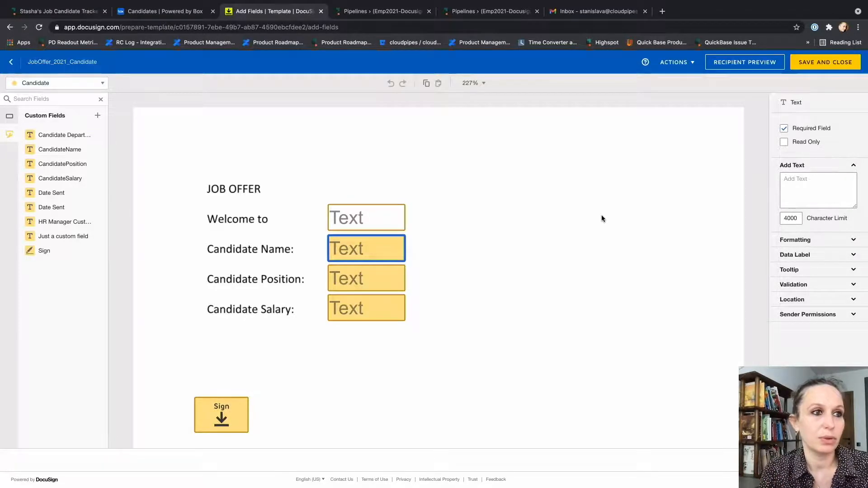
click(375, 277)
click(339, 311)
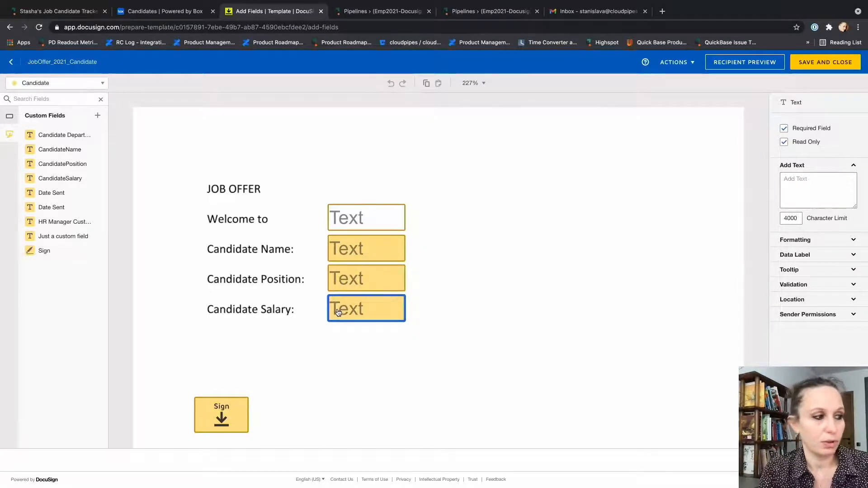
scroll(198, 371, down, 1)
scroll(198, 374, down, 3)
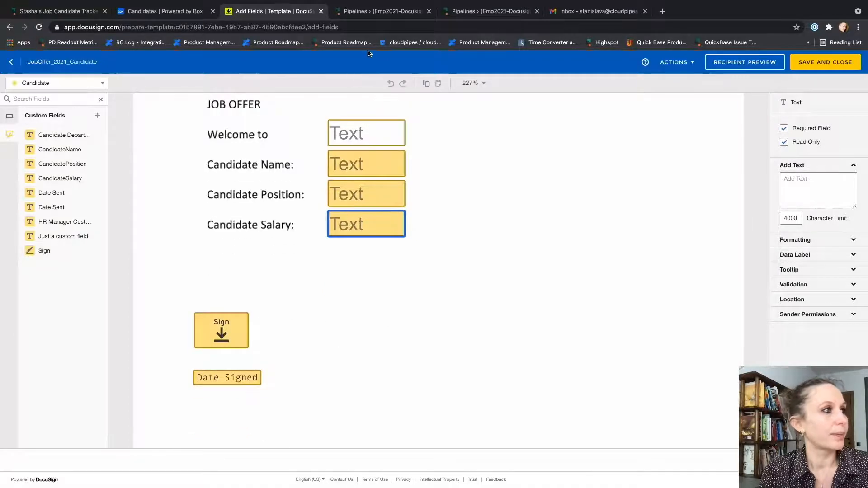
- Switch to the QB -> Candidate Approved pipeline and examine the Record Updated trigger's settings and the Status condition
click(351, 13)
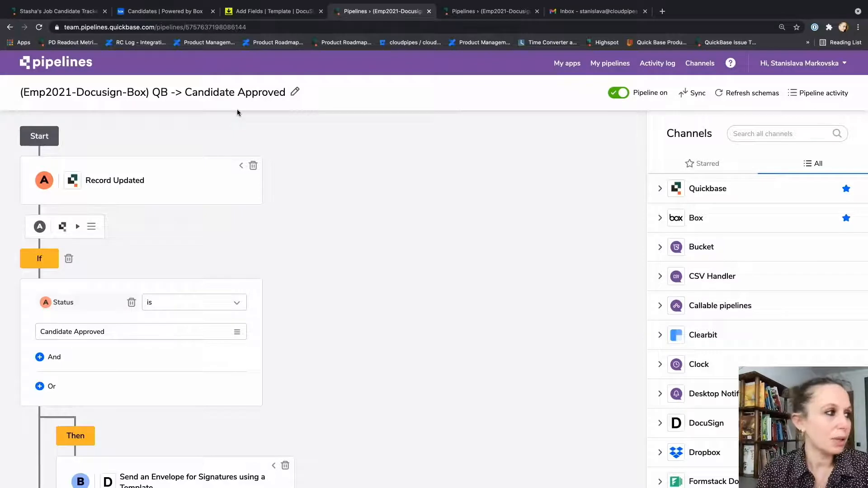
click(240, 168)
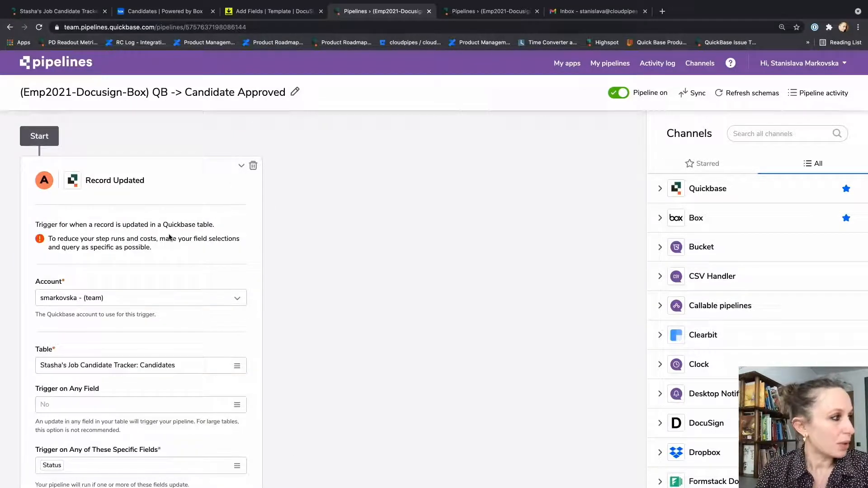
scroll(169, 237, down, 1)
scroll(169, 237, down, 1)
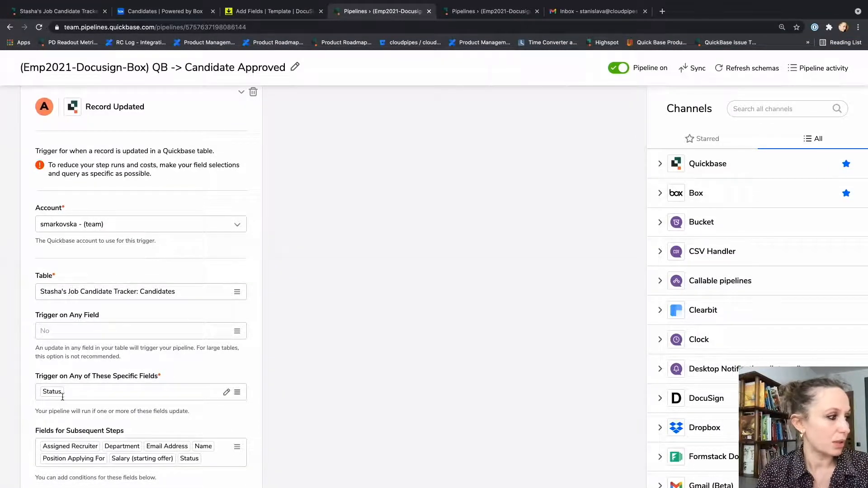
scroll(133, 409, down, 2)
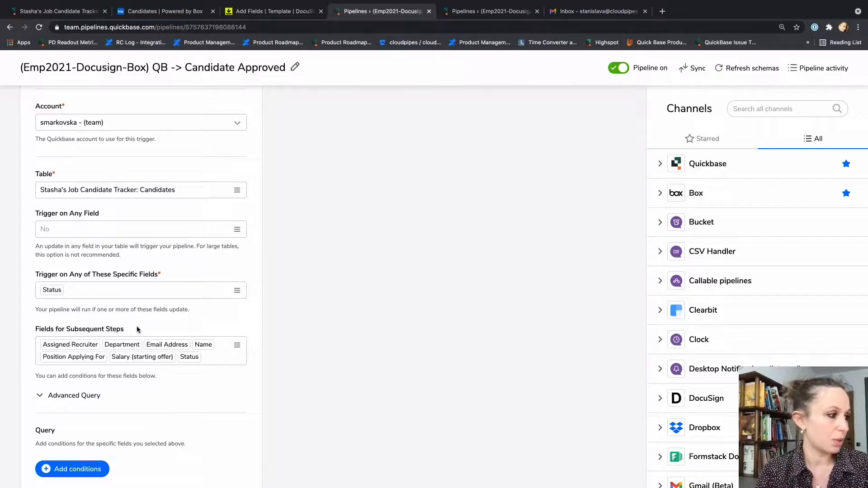
scroll(137, 328, down, 2)
scroll(136, 326, down, 5)
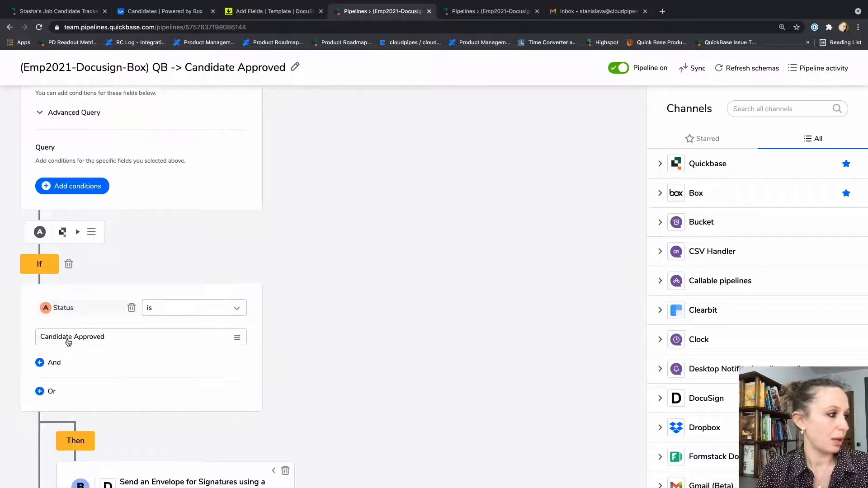
scroll(115, 349, down, 5)
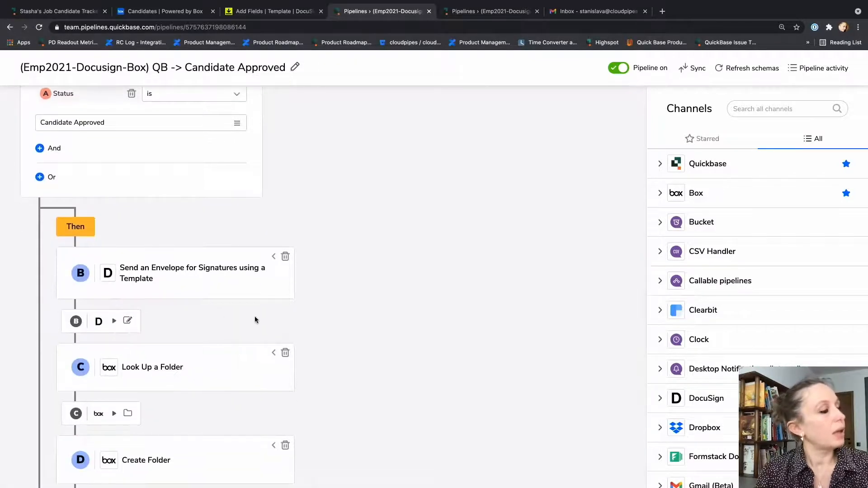
- Expand the Send an Envelope for Signatures using a Template step and review its template, email subject, signer field mappings and link
scroll(254, 318, down, 1)
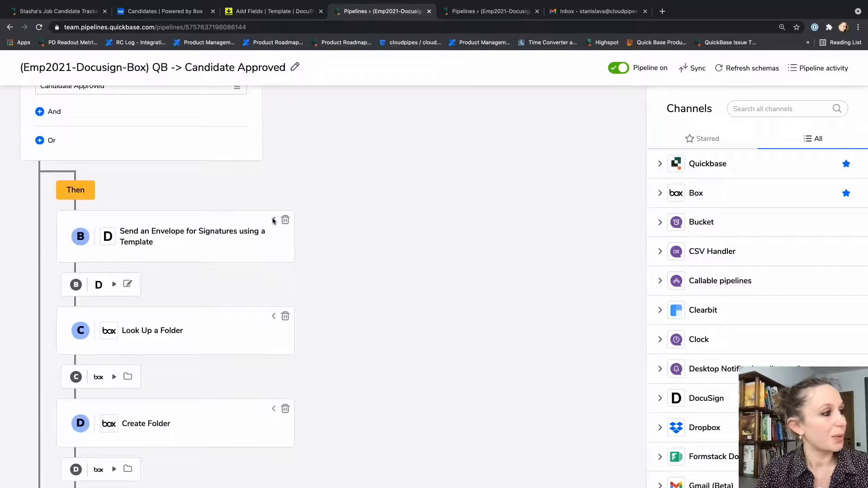
click(273, 221)
scroll(158, 277, up, 3)
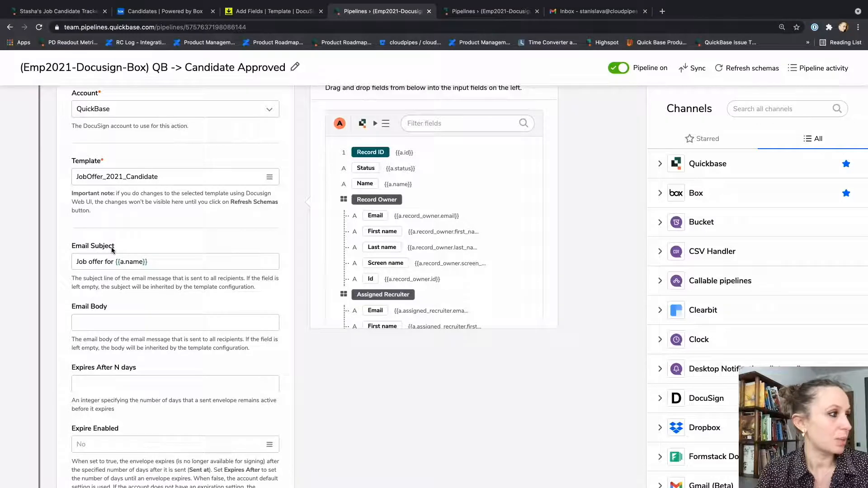
scroll(113, 250, down, 5)
scroll(113, 249, down, 4)
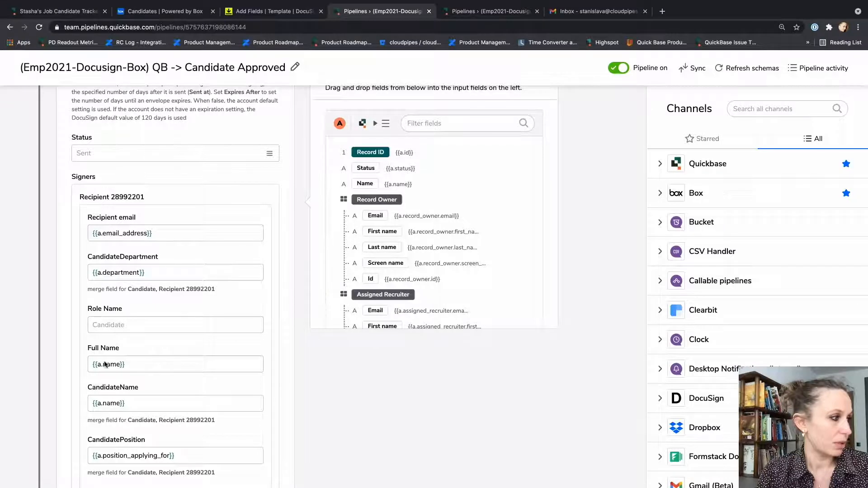
scroll(104, 364, down, 1)
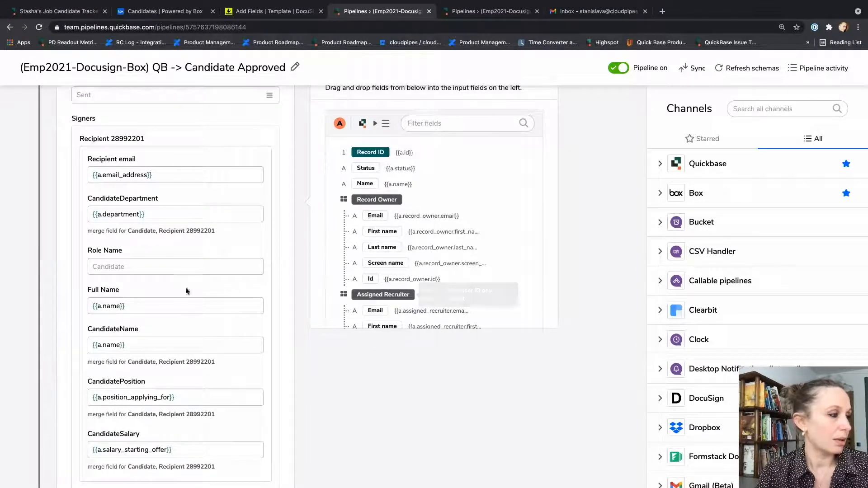
scroll(149, 293, down, 3)
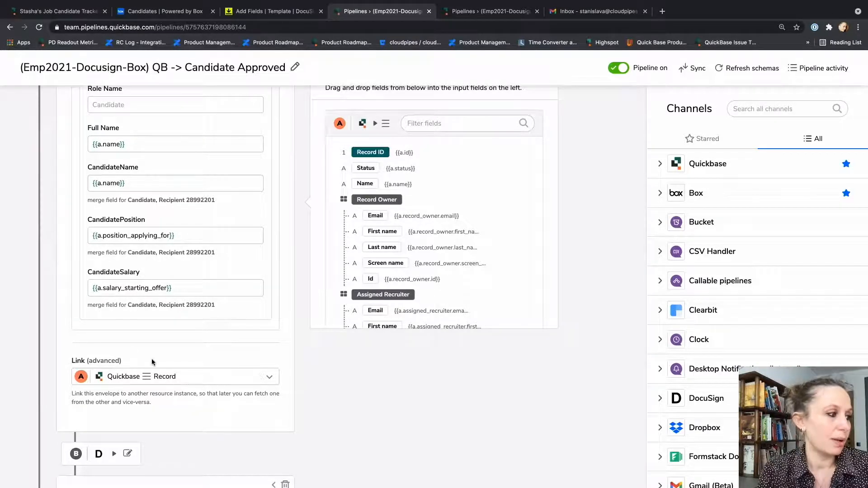
scroll(151, 358, down, 3)
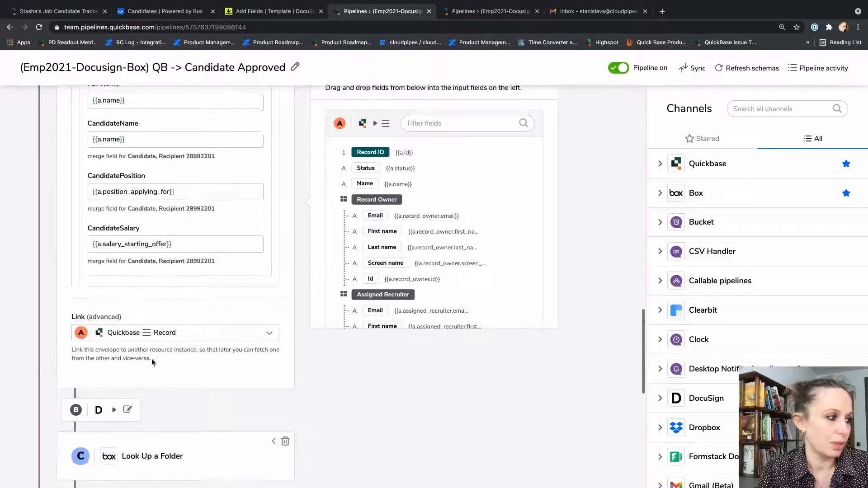
- Expand the Box Look Up a Folder and Create Folder steps to examine the folder query, target folder and folder name
scroll(151, 359, down, 2)
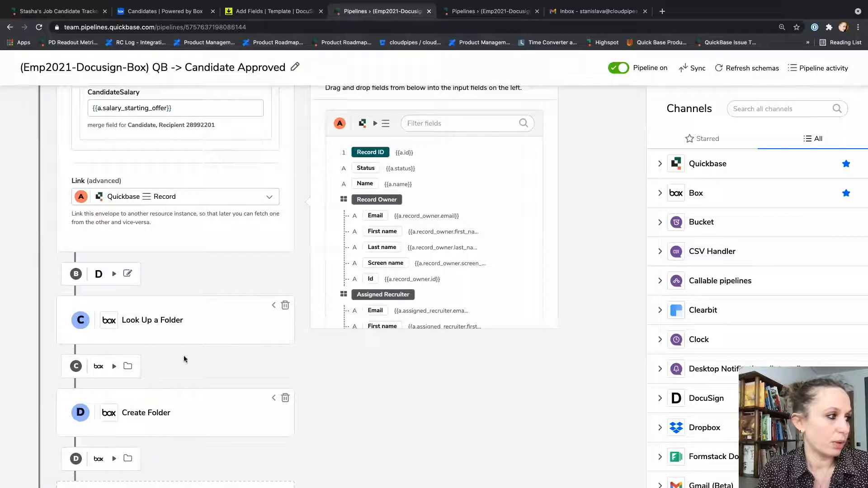
scroll(184, 357, down, 1)
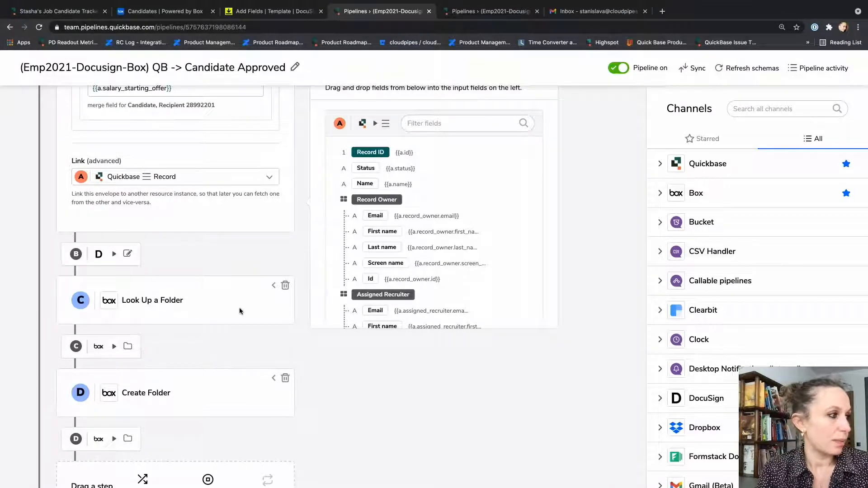
click(272, 286)
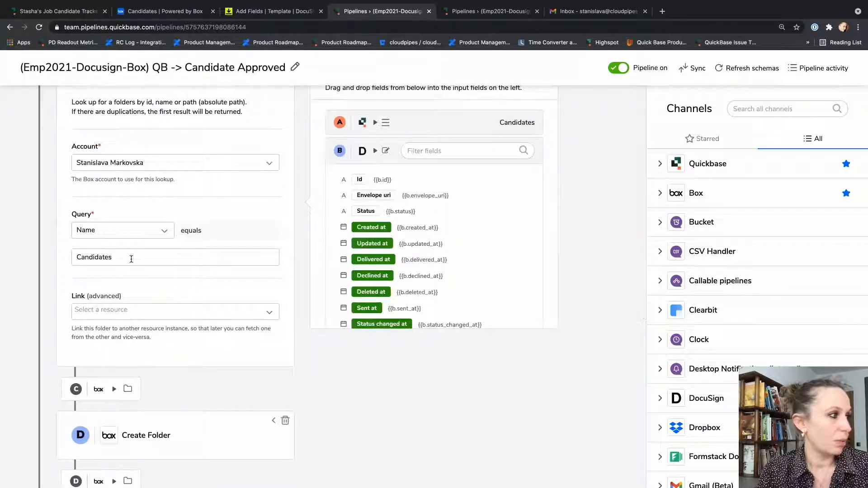
scroll(206, 286, down, 3)
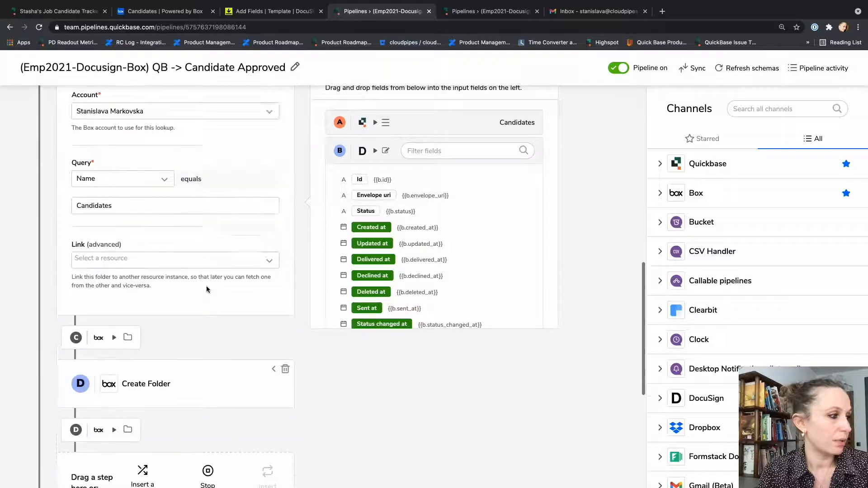
click(270, 317)
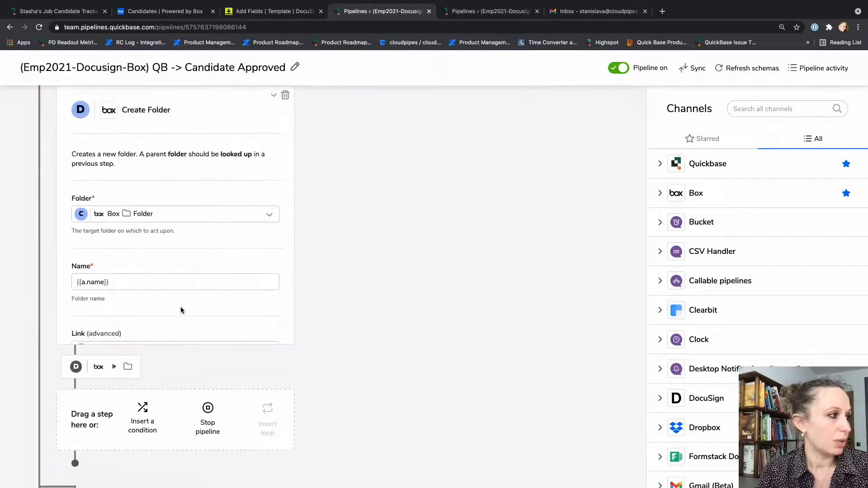
- Show the Candidates fields available to the Box Create Folder step and review its folder name mapping and record link
scroll(180, 306, up, 2)
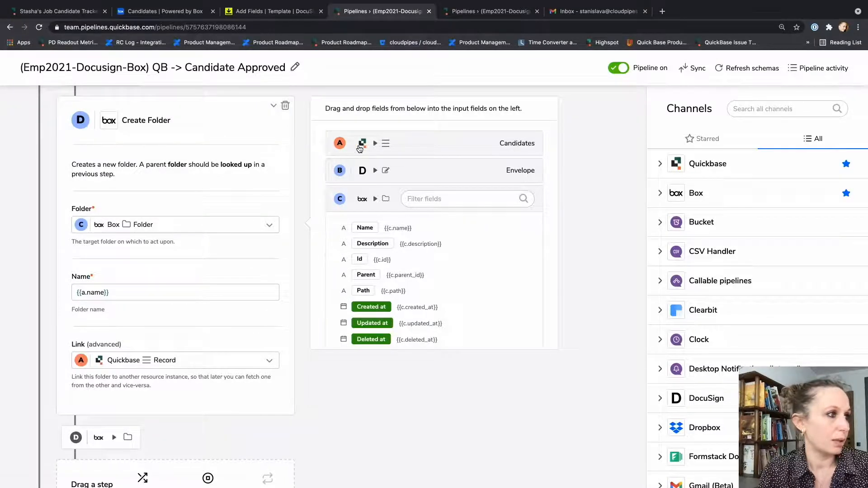
click(361, 145)
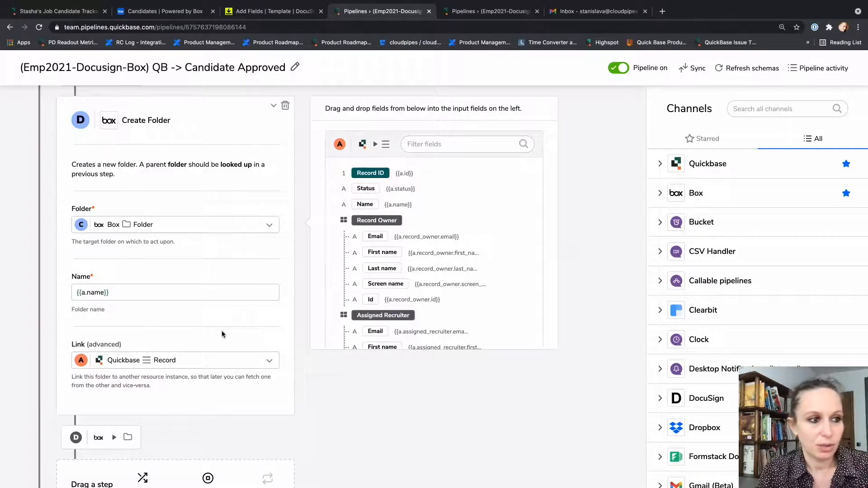
- Sync the Candidate Approved pipeline so it runs live and waits for a Record Updated event in Quickbase
scroll(256, 337, up, 10)
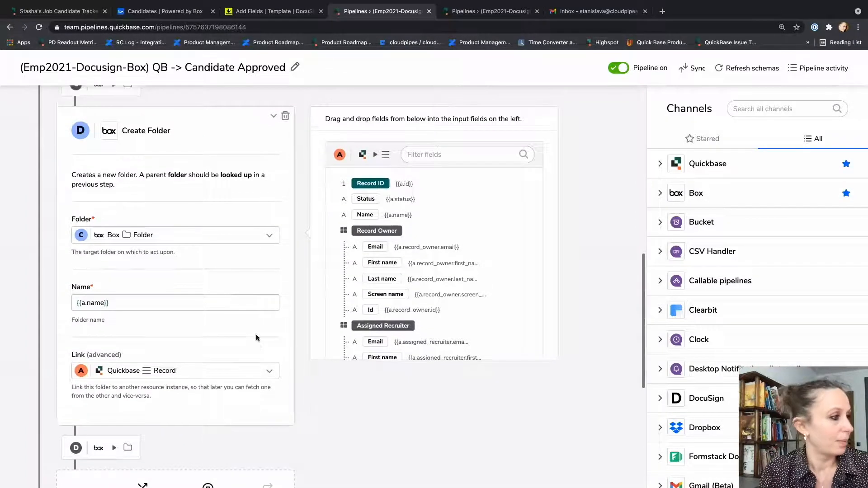
scroll(256, 337, up, 5)
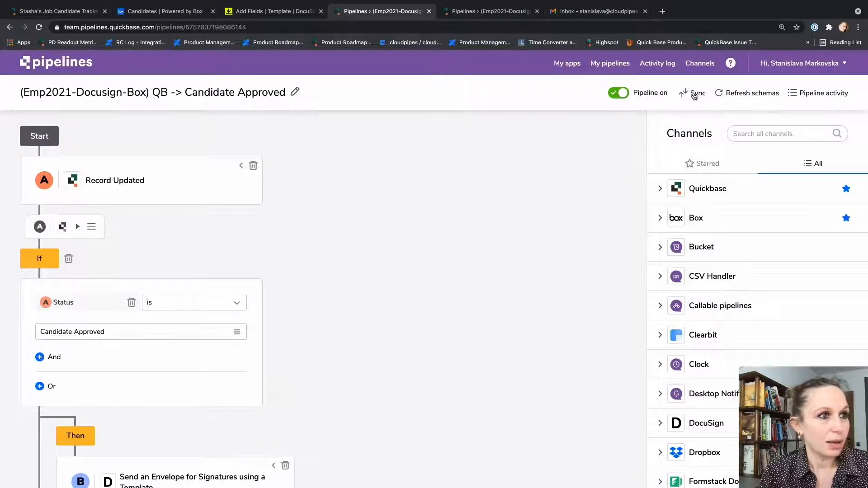
click(695, 94)
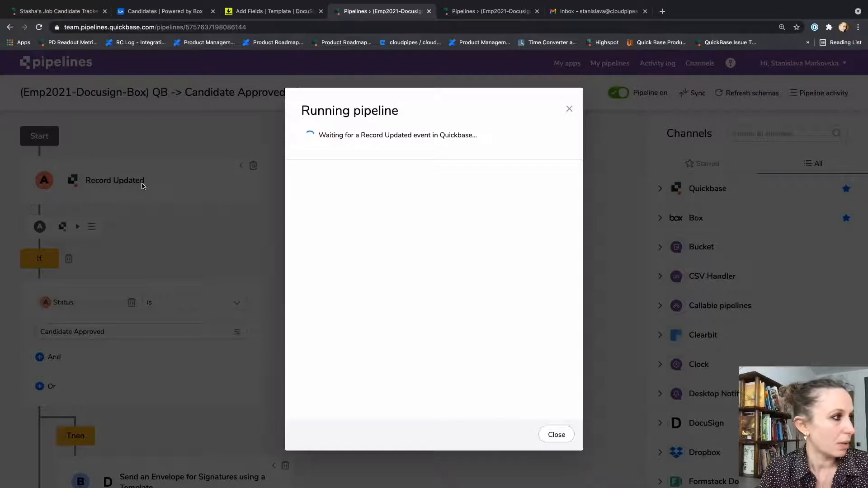
- In the Quickbase Job Candidate Tracker, move the second Interview Scheduled candidate to the Candidate Approved column
click(38, 11)
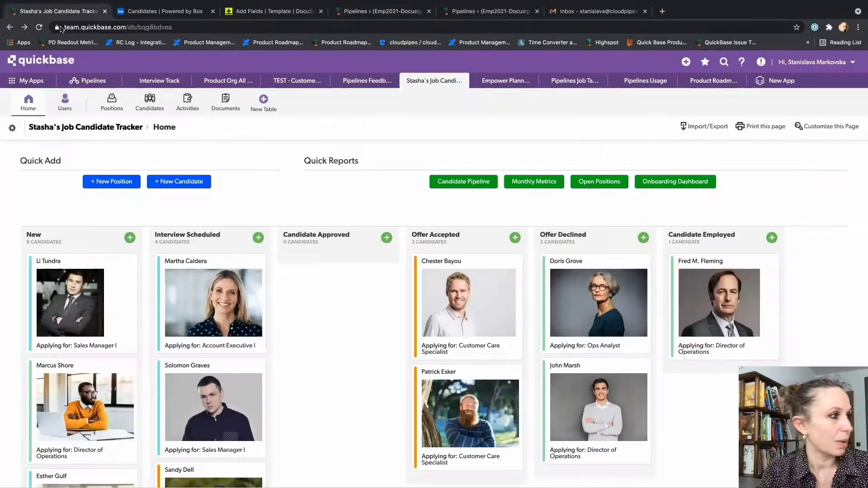
scroll(324, 347, down, 1)
scroll(324, 346, up, 1)
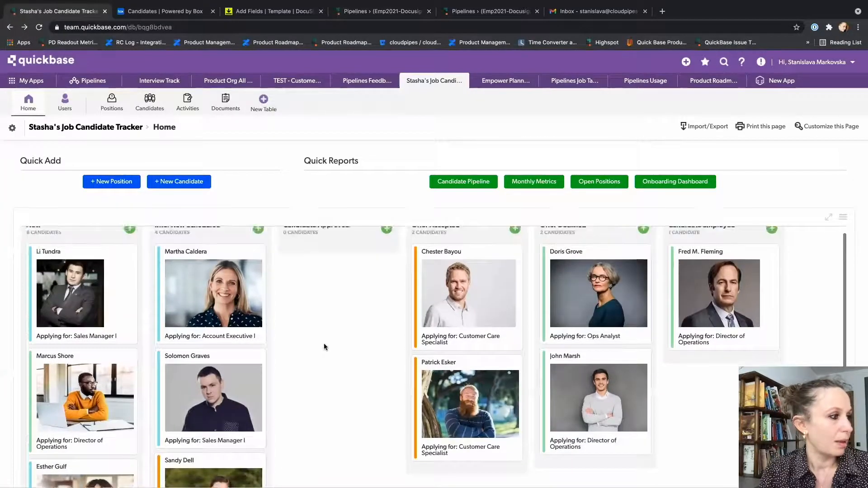
drag(212, 407, 338, 258)
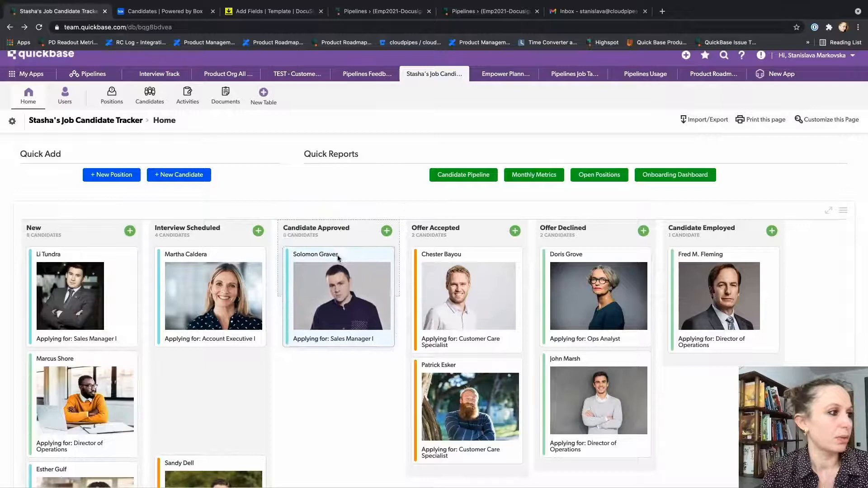
- Return to the running pipeline and examine the output of the IF condition, linked resources, Found a Folder and Created a Folder
click(381, 11)
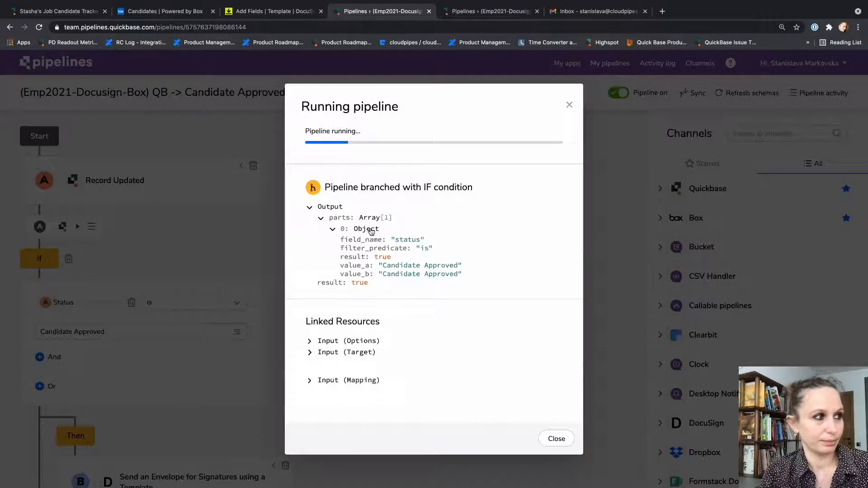
scroll(371, 228, down, 1)
scroll(370, 228, down, 6)
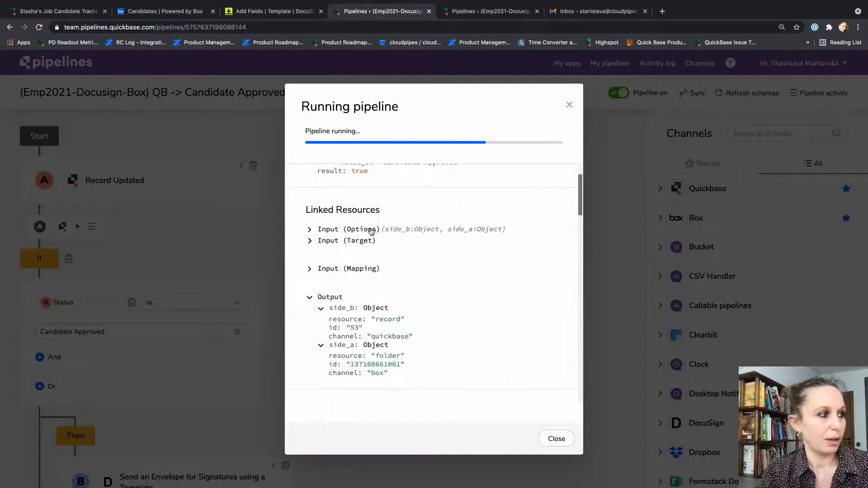
scroll(370, 229, down, 8)
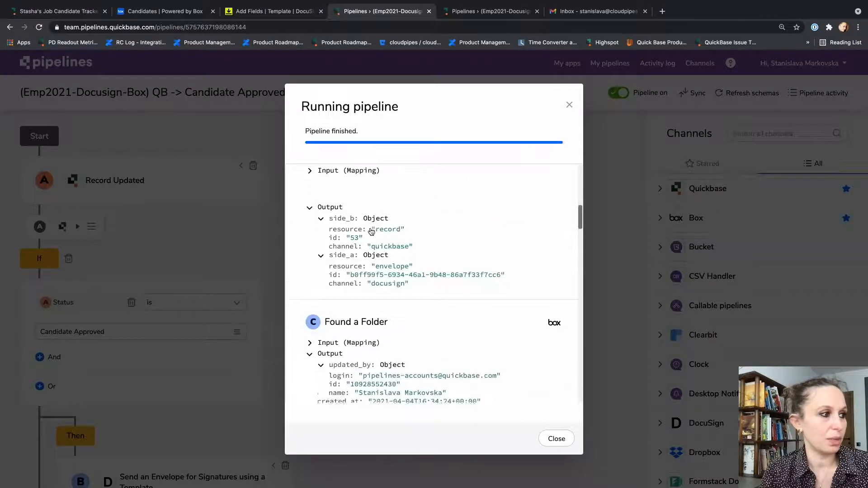
scroll(370, 228, down, 8)
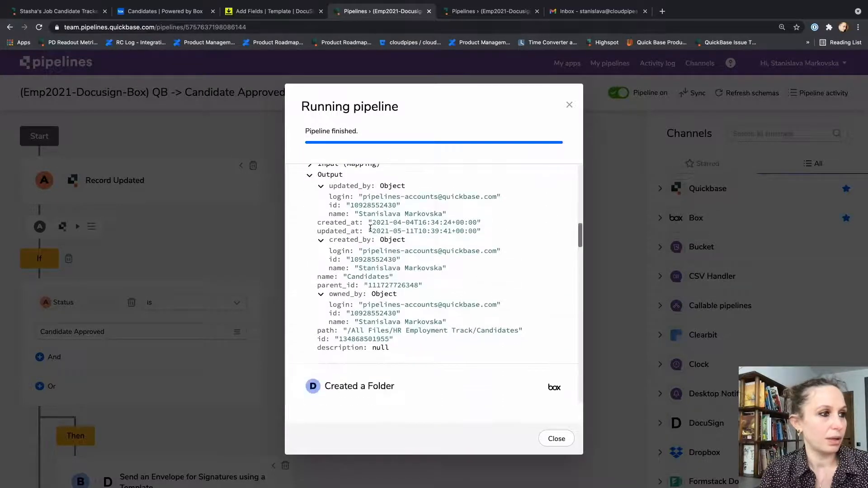
scroll(371, 230, down, 3)
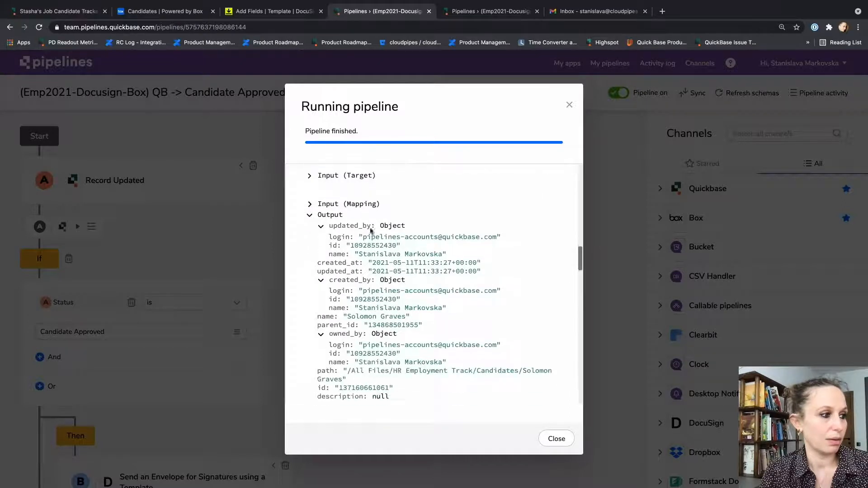
scroll(370, 228, down, 2)
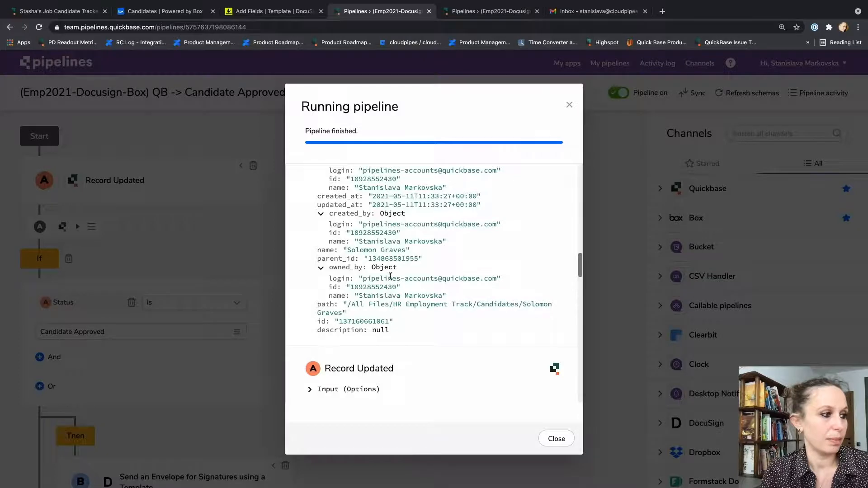
- Examine the run output of the Record Updated trigger and the Send an Envelope for Signatures using a Template step
scroll(390, 276, down, 12)
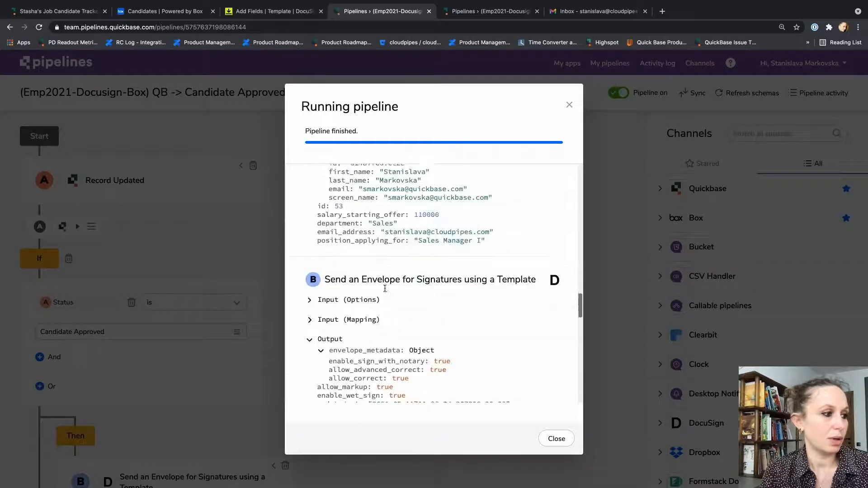
scroll(385, 289, down, 2)
scroll(384, 291, down, 1)
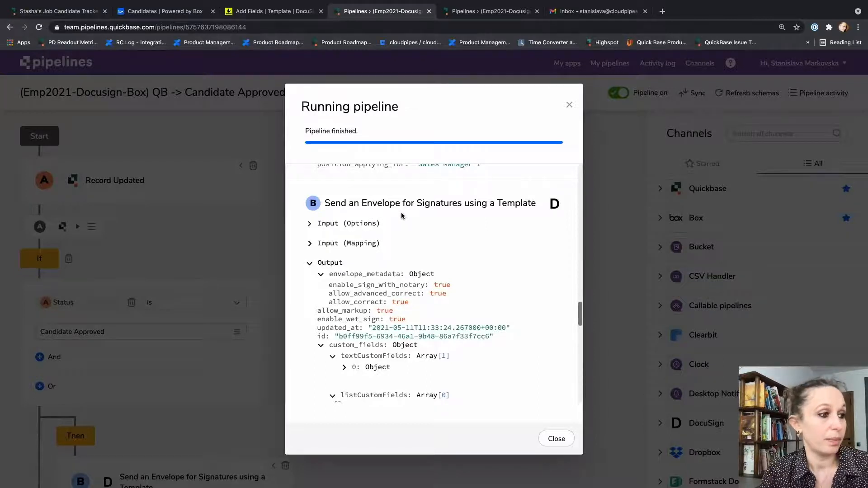
scroll(401, 215, down, 10)
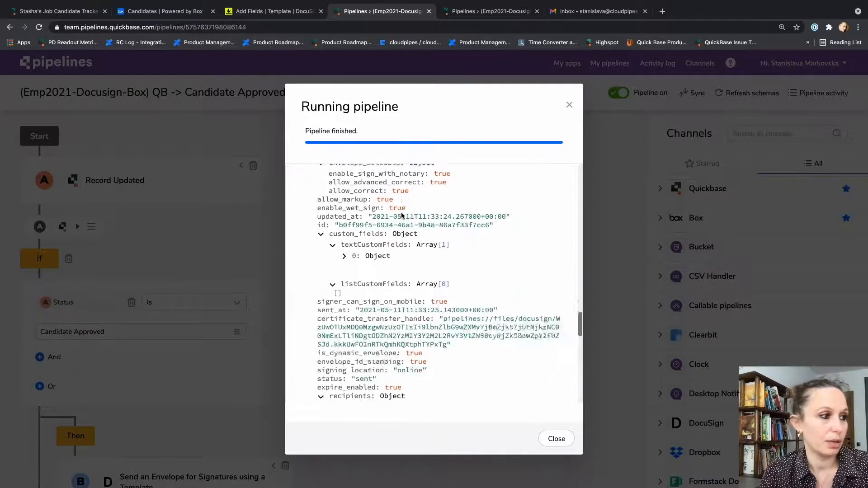
scroll(402, 215, down, 12)
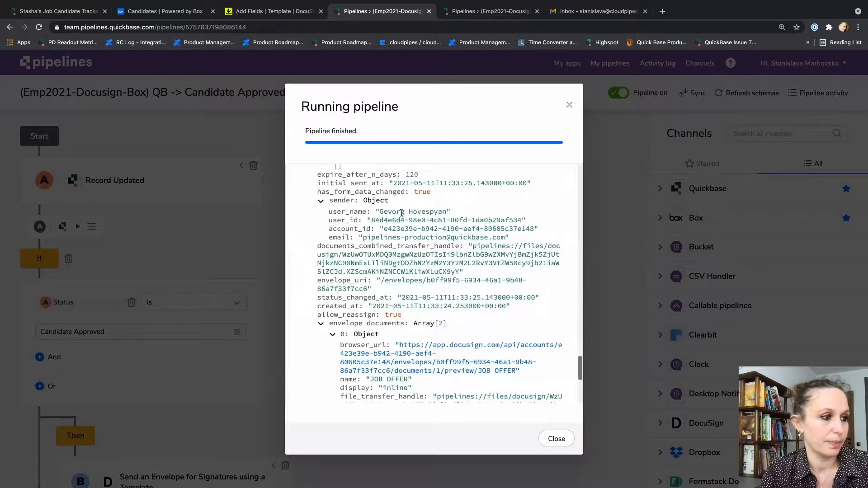
scroll(401, 214, down, 2)
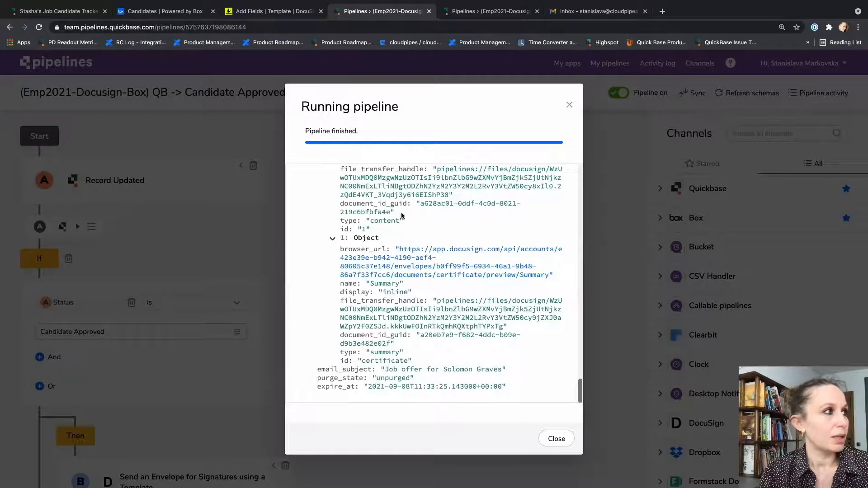
- Refresh the Box Candidates folder and the Gmail inbox to check for the candidate's folder and job offer email
click(167, 15)
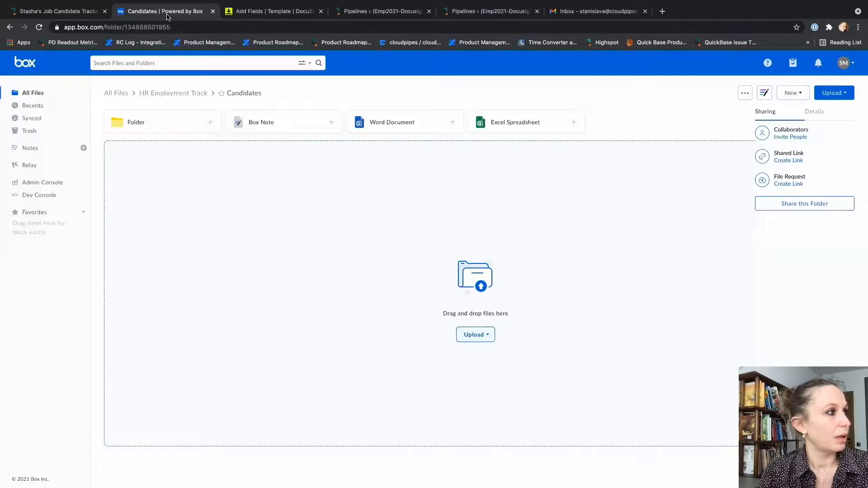
click(39, 27)
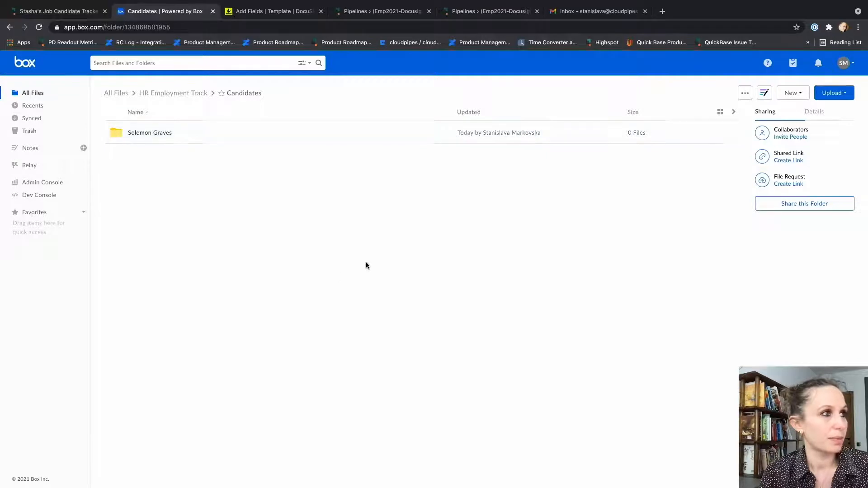
click(572, 10)
click(39, 27)
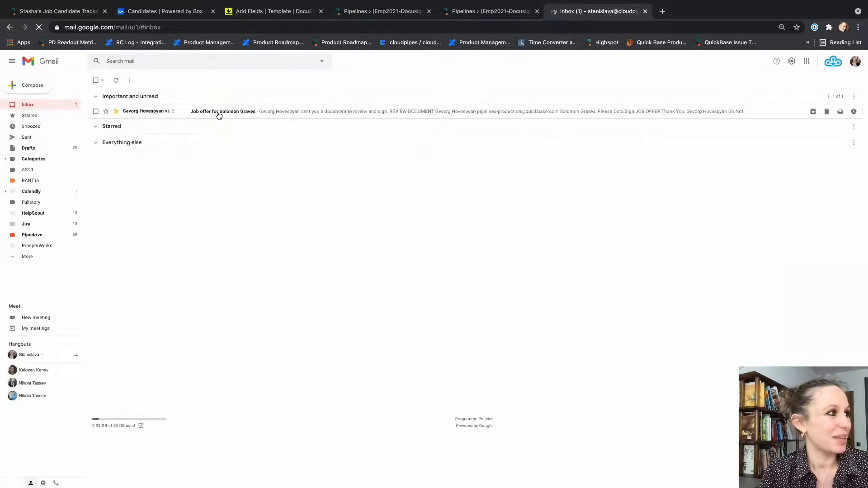
- Open the DocuSign document from the candidate's job offer email and continue to the signing view
click(219, 115)
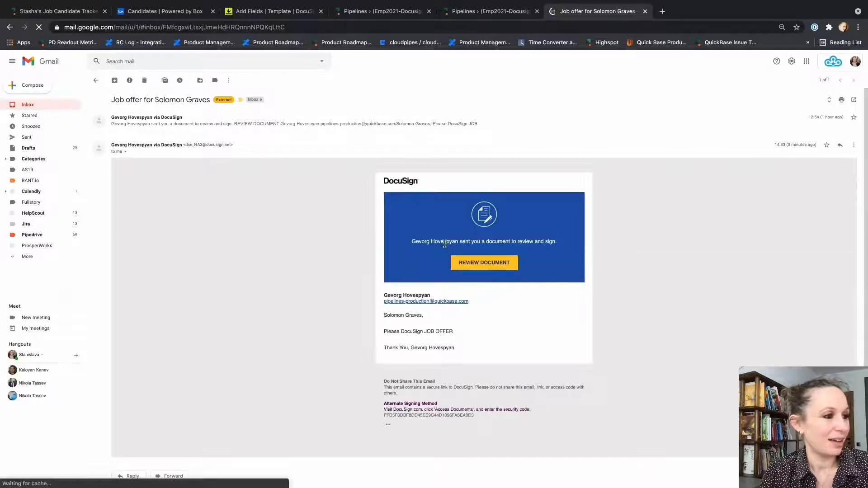
click(487, 267)
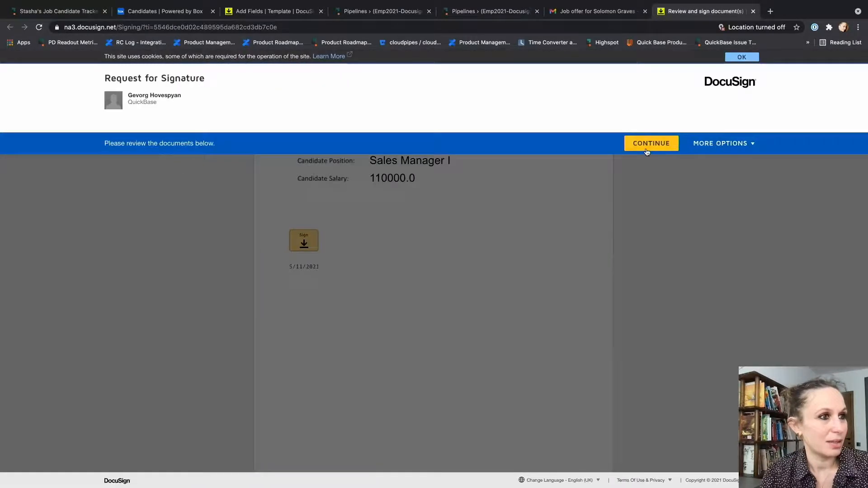
click(646, 149)
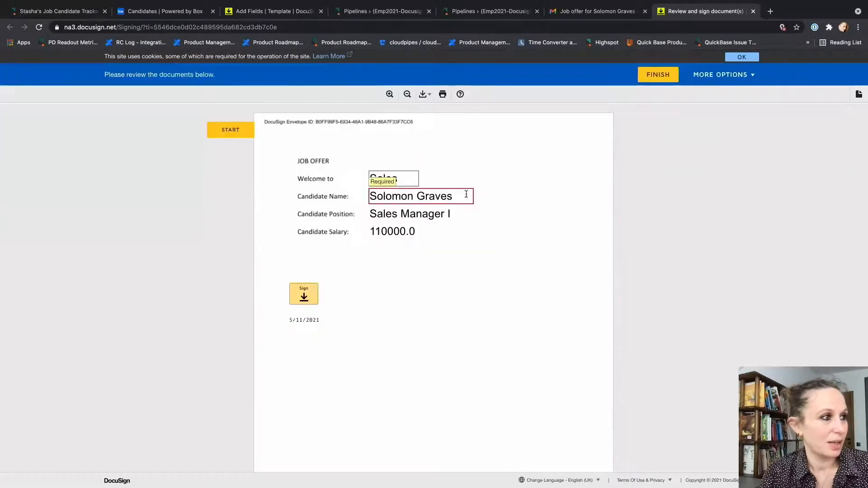
- Append the suffix "II" to the Candidate Name field of the job offer
click(459, 193)
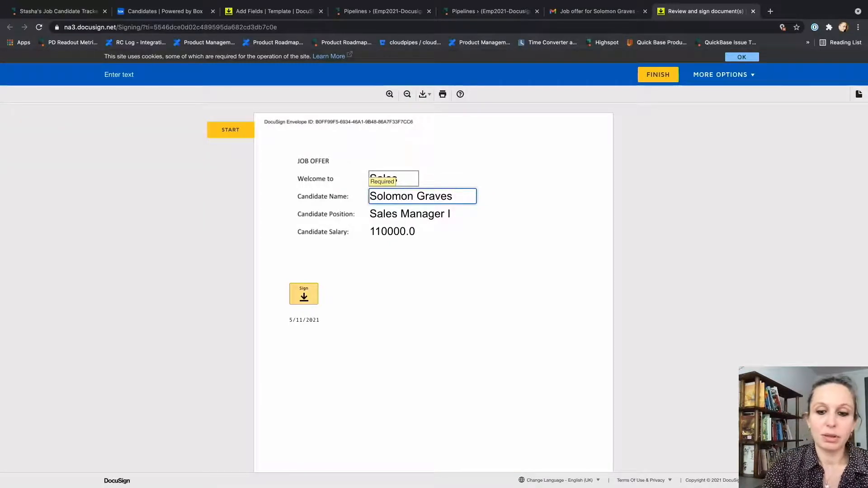
text(II)
click(447, 255)
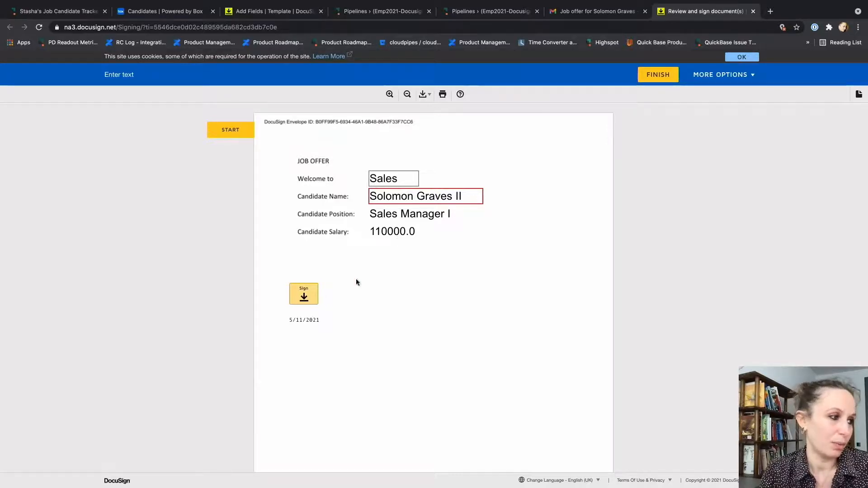
- Sign the job offer with the suggested signature style and finish the signing to send the completed document
click(312, 294)
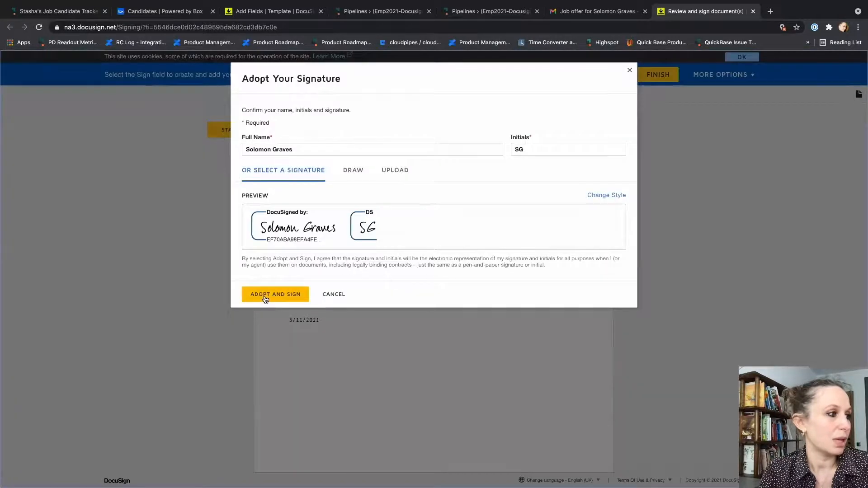
click(265, 296)
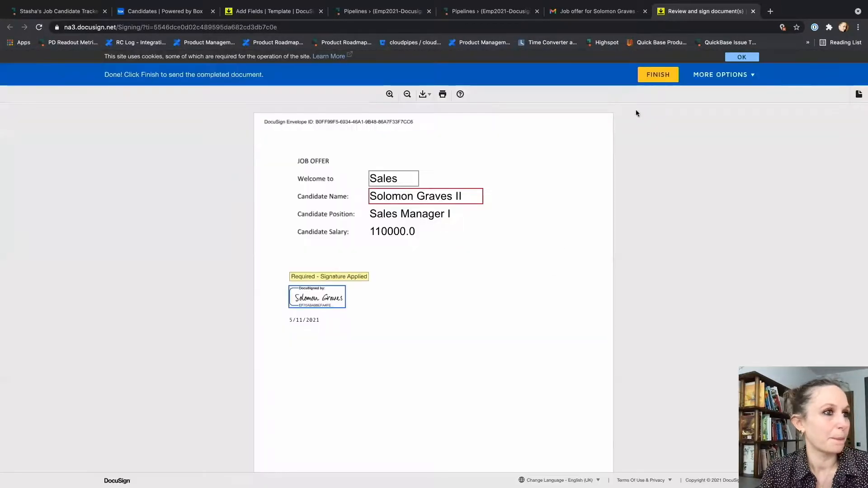
click(648, 80)
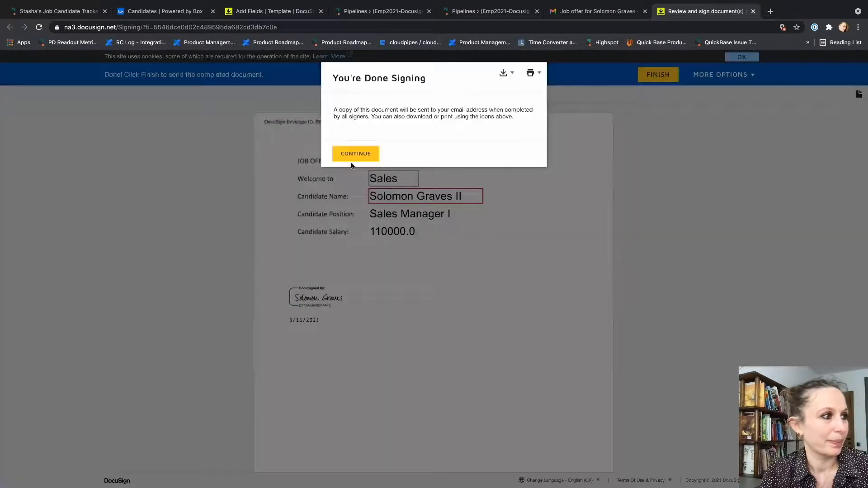
click(347, 155)
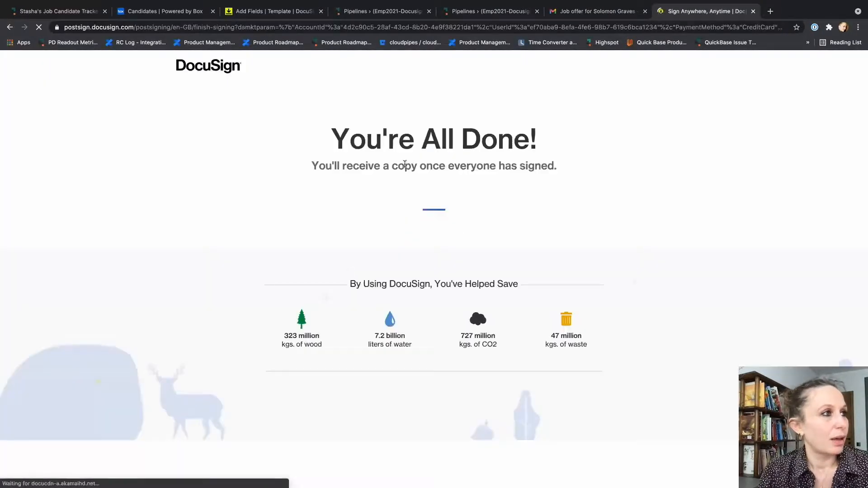
- Switch to the DocuSign template editor, leave the JobOffer_2021_Candidate template and show the My Templates list
click(255, 12)
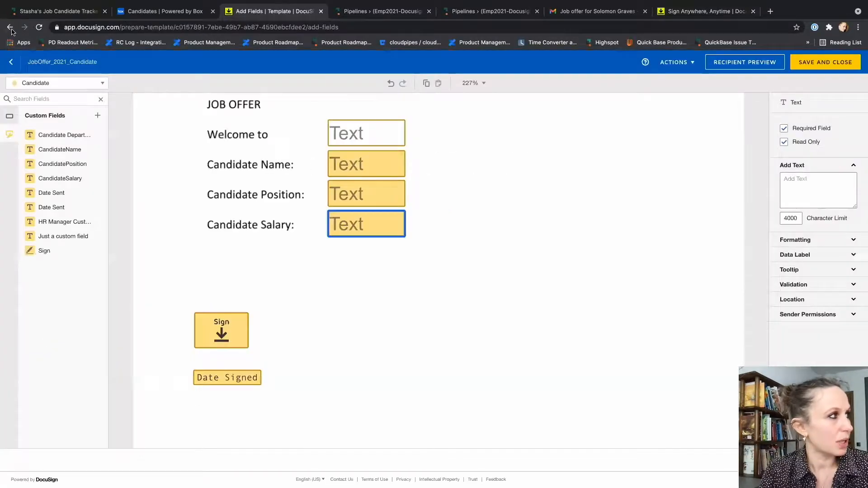
click(10, 28)
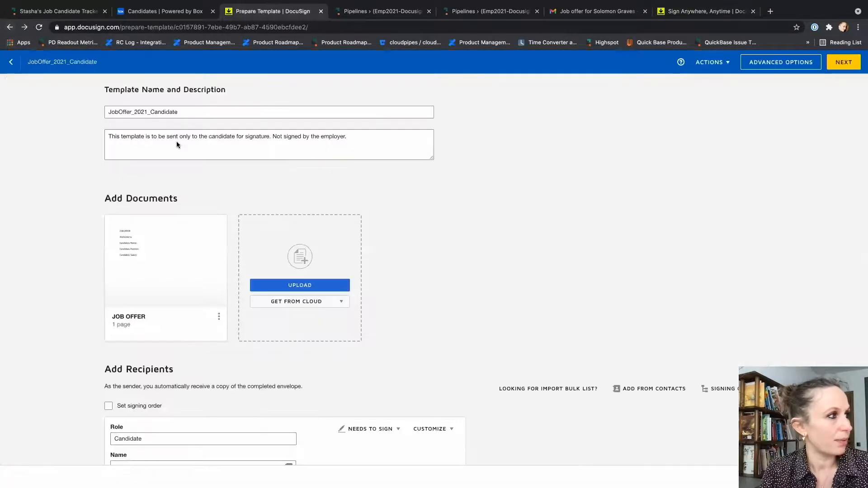
click(9, 28)
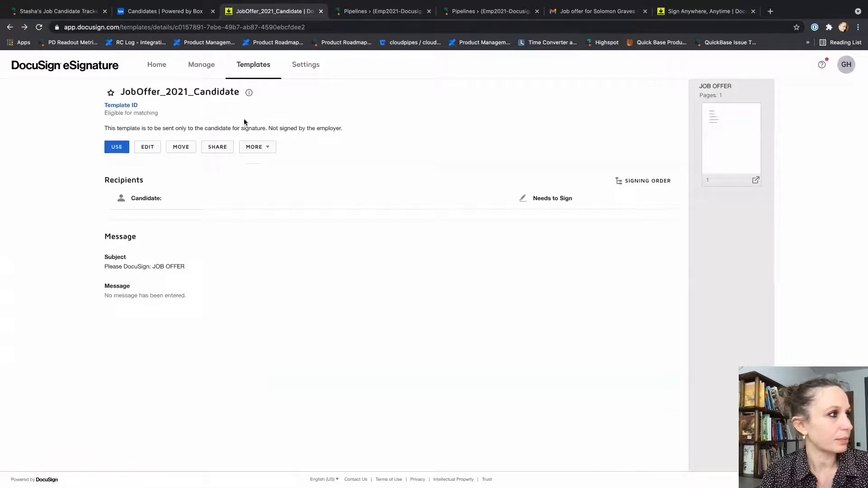
click(249, 67)
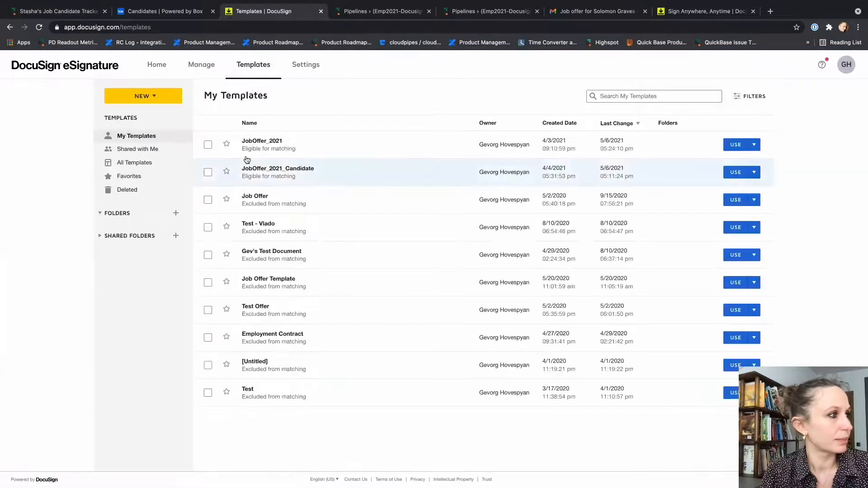
- Open the JobOffer_2021 template for editing and review its recipient roles and signing order
click(251, 142)
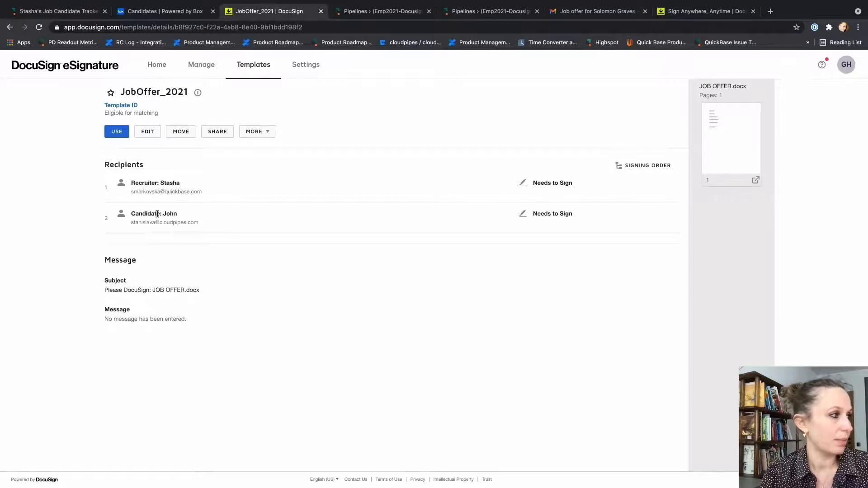
click(147, 131)
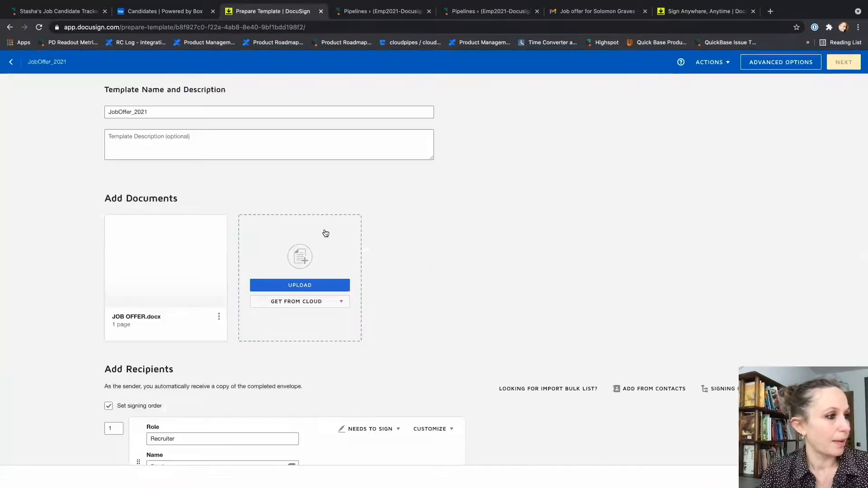
scroll(325, 231, down, 3)
scroll(325, 233, down, 2)
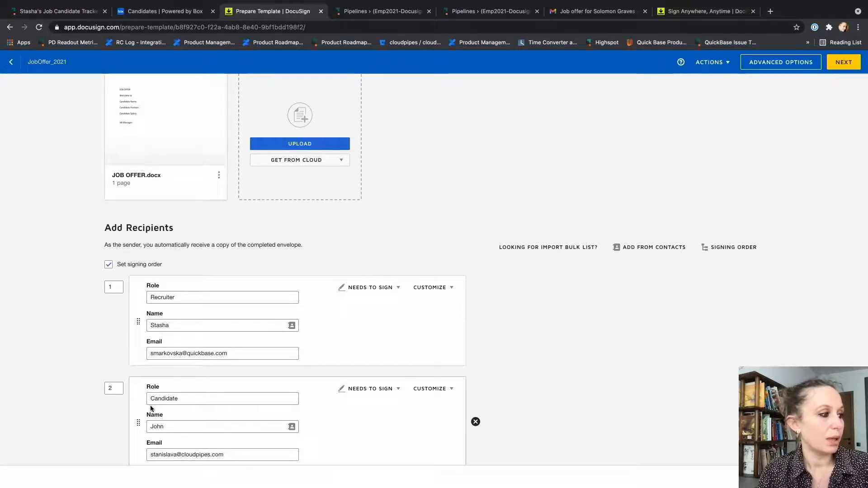
scroll(152, 421, down, 1)
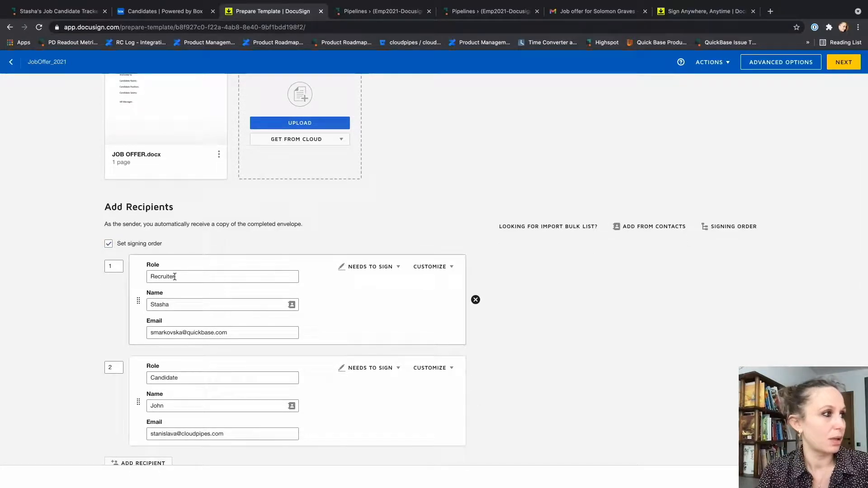
scroll(188, 273, up, 5)
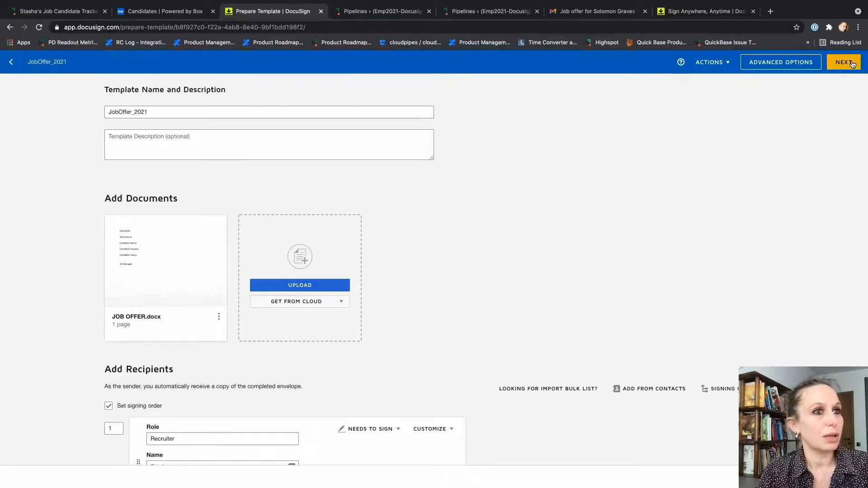
- Continue to the template's field placement and show the custom fields for the candidate, then for the recruiter
click(854, 67)
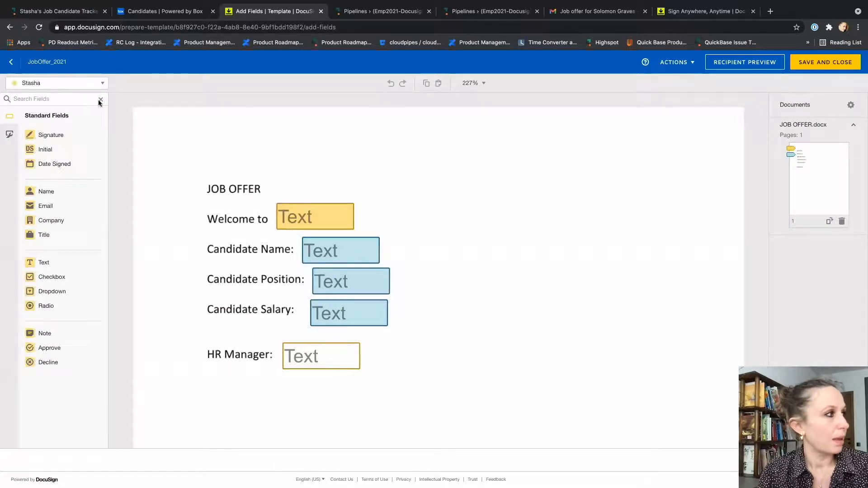
click(86, 83)
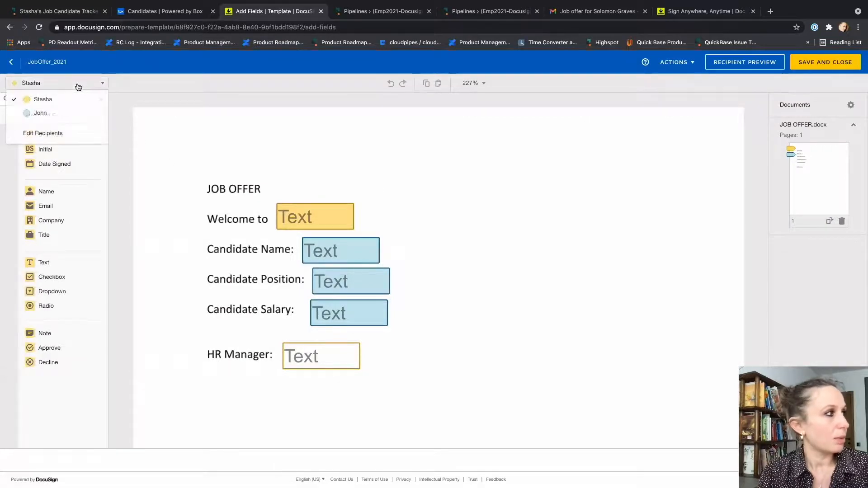
click(41, 115)
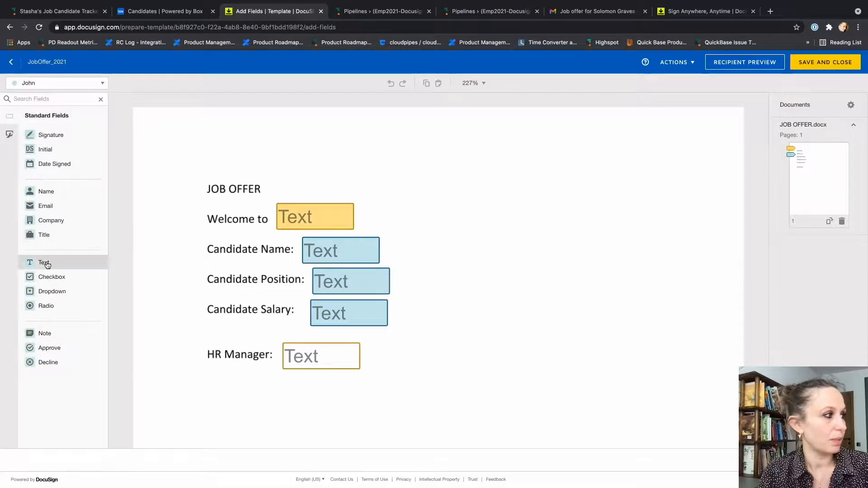
click(9, 133)
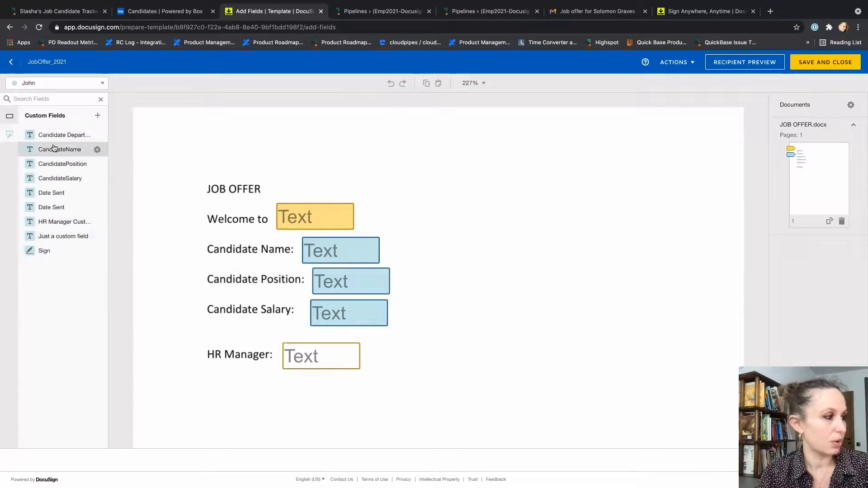
click(56, 83)
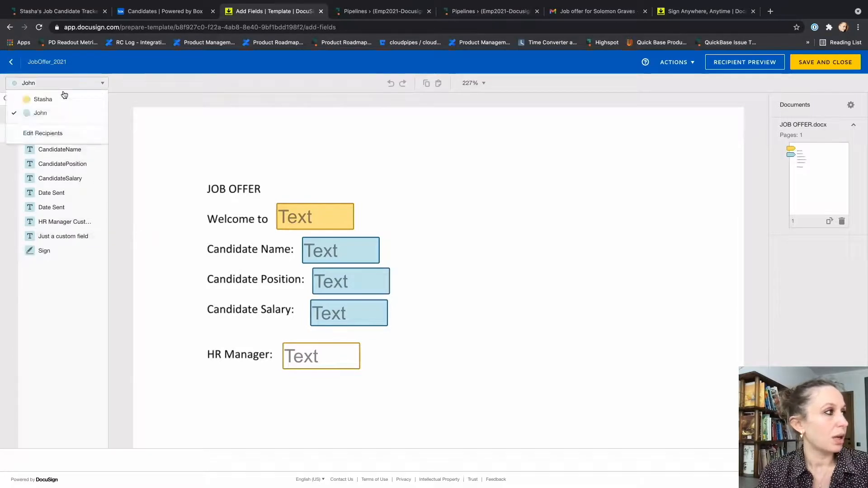
click(36, 97)
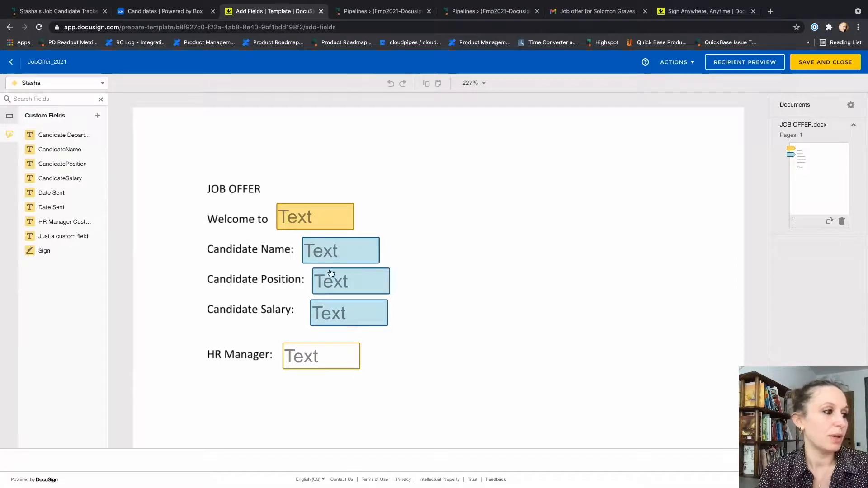
- Check the assigned recipient and the Required Field and Read Only settings of each text field in the job offer
click(324, 248)
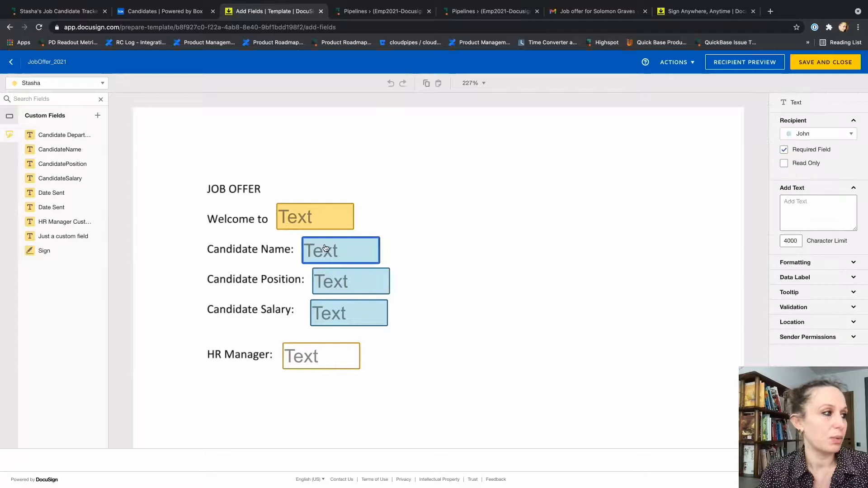
click(317, 215)
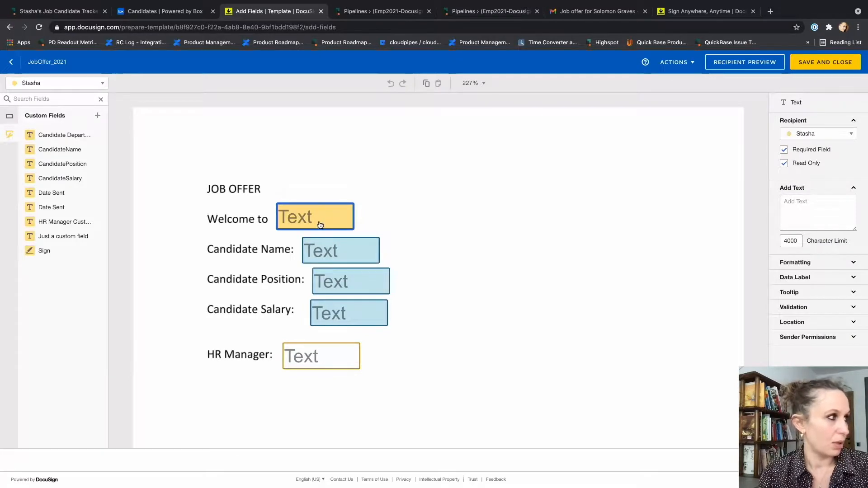
click(338, 257)
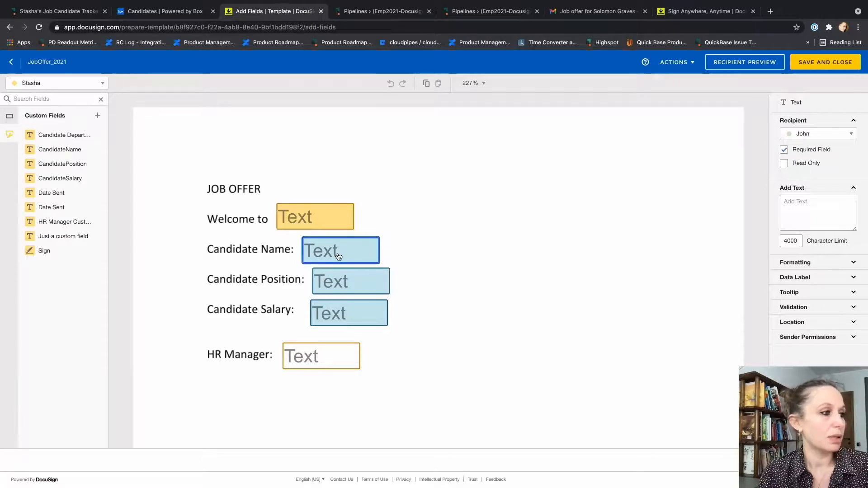
click(340, 288)
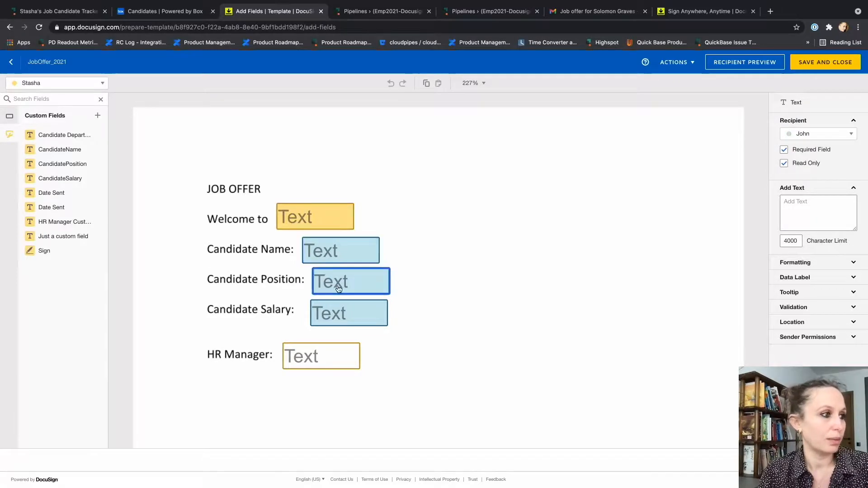
click(780, 162)
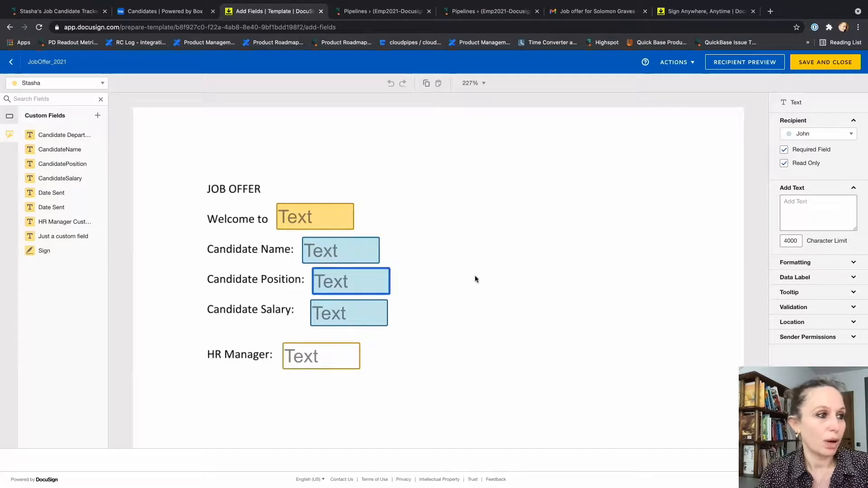
click(345, 316)
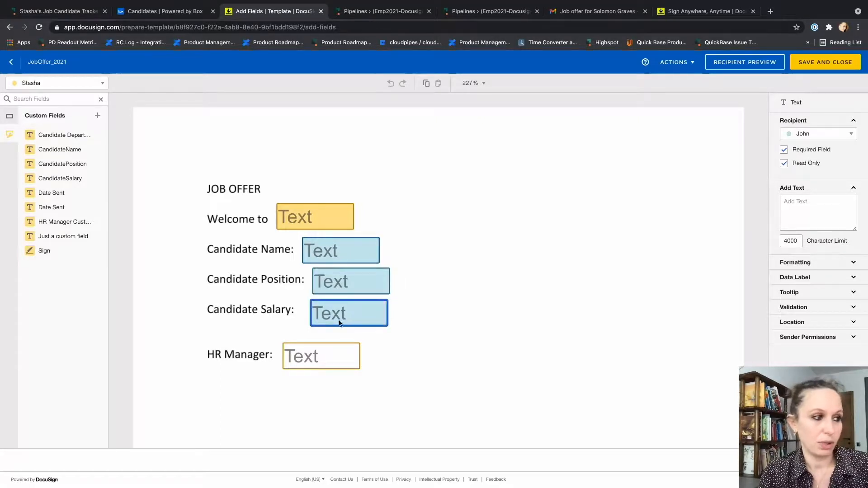
click(319, 349)
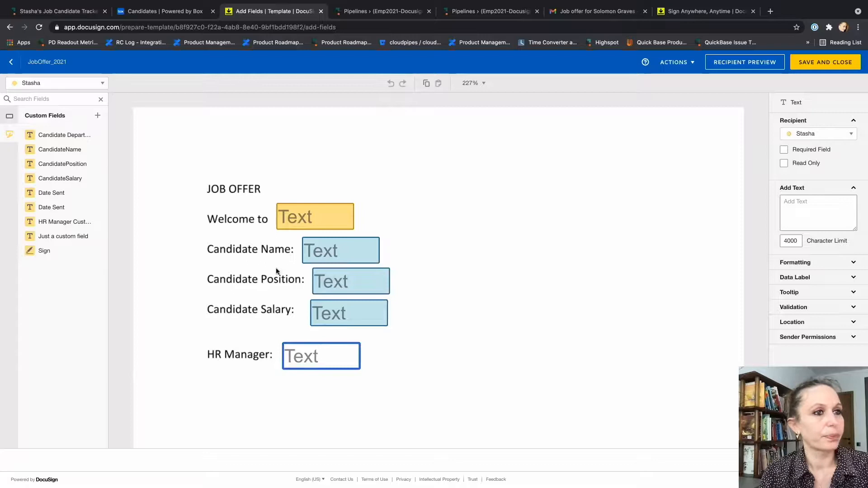
- Switch to the Candidate Approved-v2 pipeline in Quickbase Pipelines and review the Record Updated trigger's table and field settings
click(502, 12)
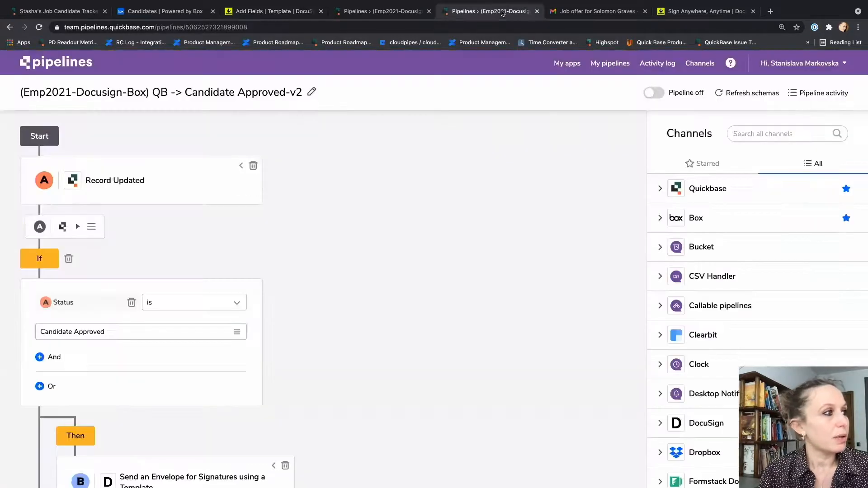
click(224, 172)
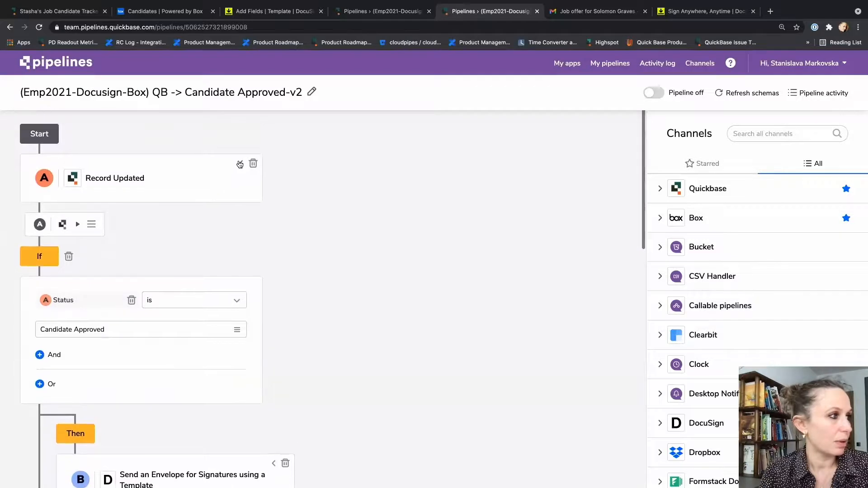
scroll(169, 316, down, 6)
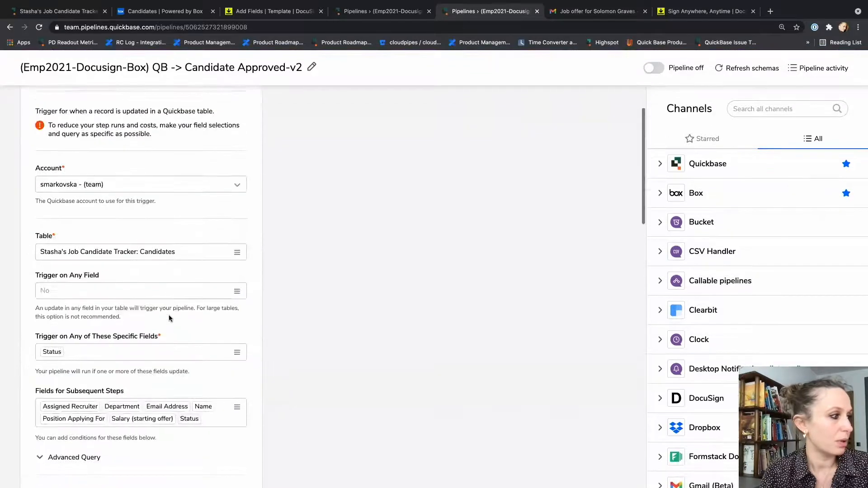
scroll(169, 318, down, 8)
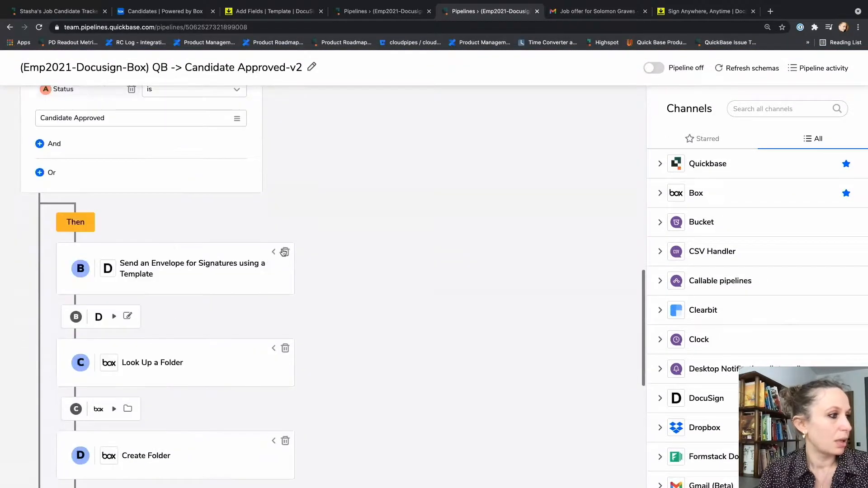
- Expand the Send an Envelope for Signatures using a Template step and examine its template, email subject and both signers' merge fields
click(273, 254)
scroll(170, 310, down, 6)
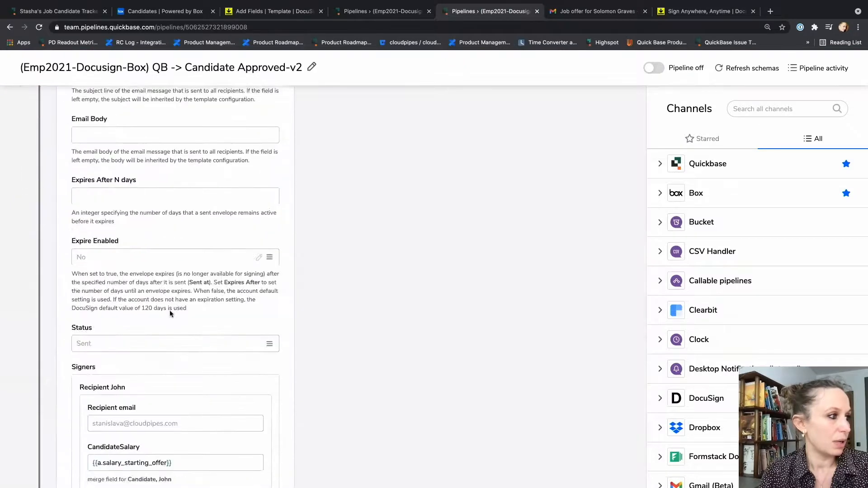
scroll(170, 312, up, 2)
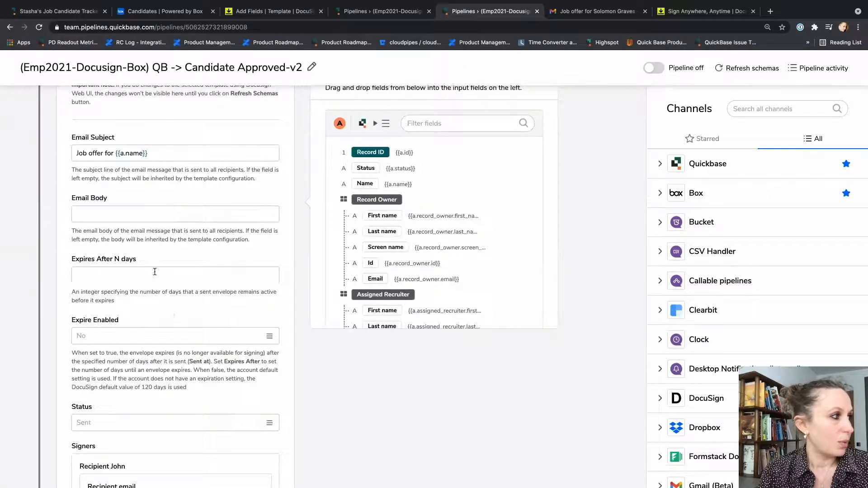
scroll(154, 272, up, 2)
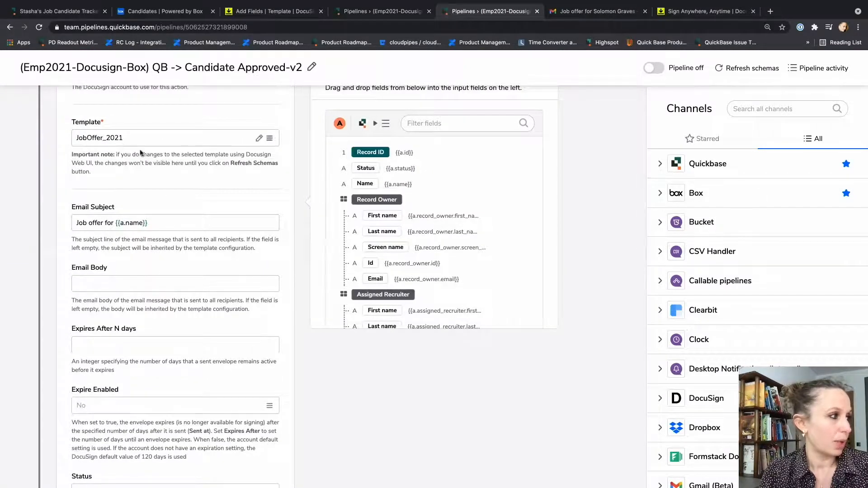
scroll(193, 190, down, 5)
scroll(192, 190, down, 6)
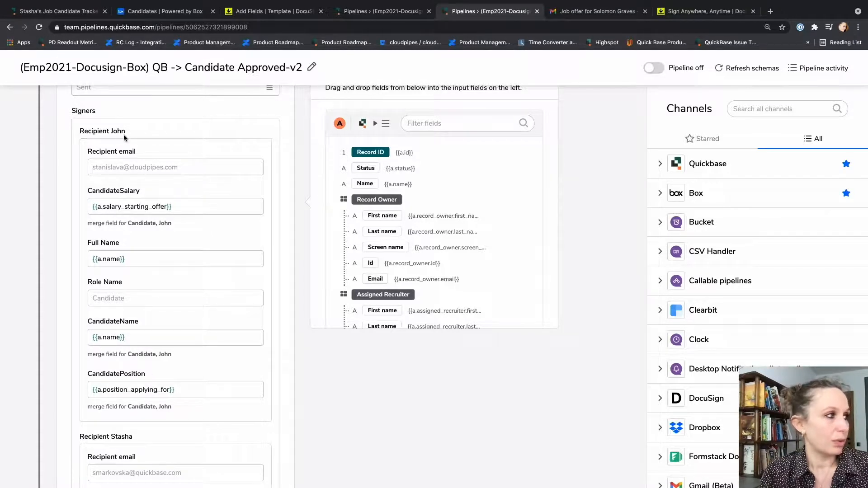
scroll(138, 324, down, 6)
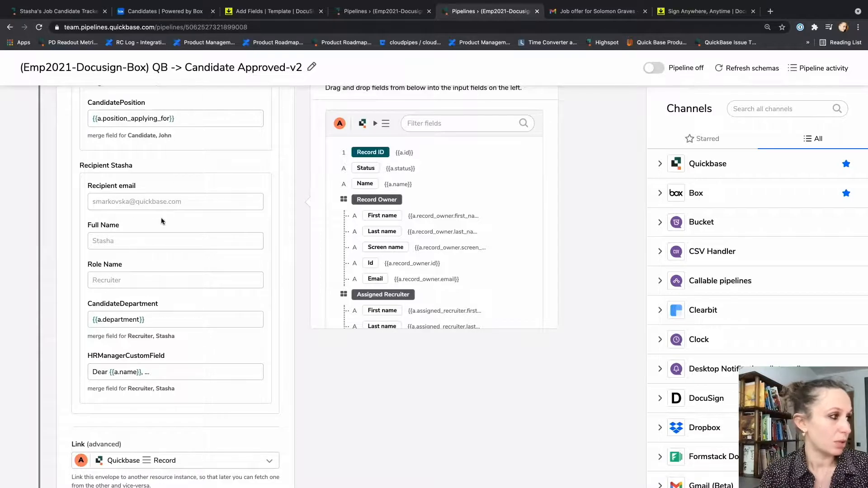
scroll(145, 222, up, 10)
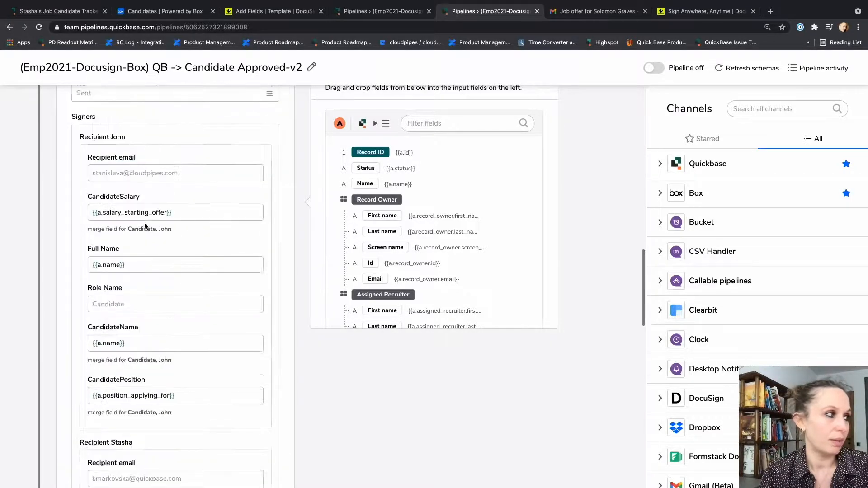
scroll(144, 223, up, 5)
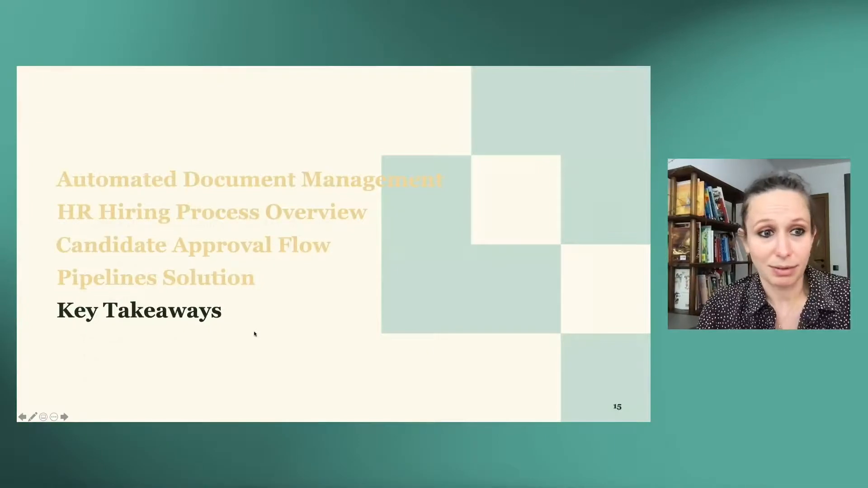
click(255, 334)
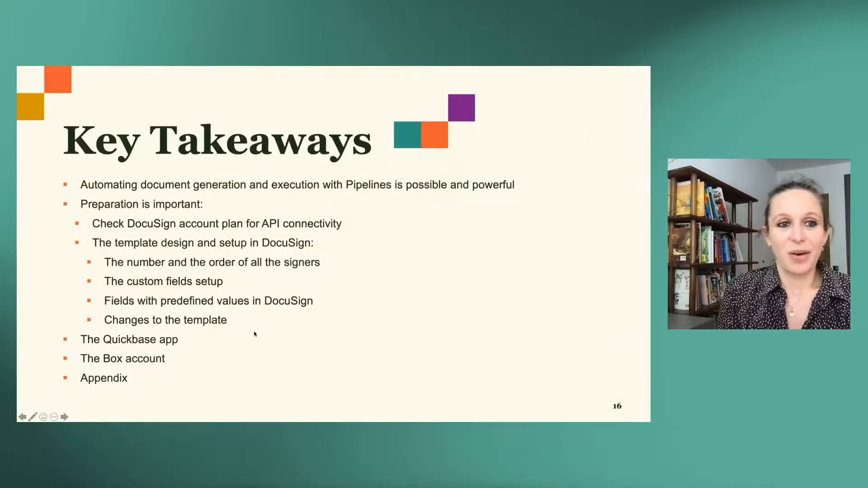